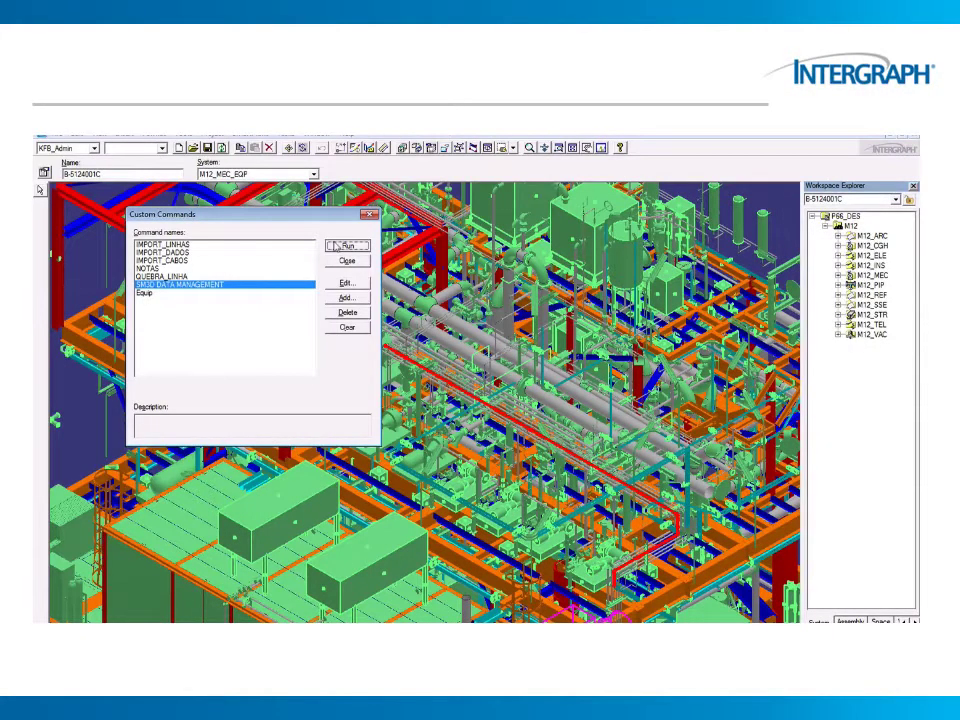
Step: Run the SM3D DATA MANAGEMENT custom command and expand P66_DES, M12, M12_MEC down to the M12_MEC_EQP equipment, also in the Workspace Explorer
{"action": "left_click", "coordinate": [344, 245]}
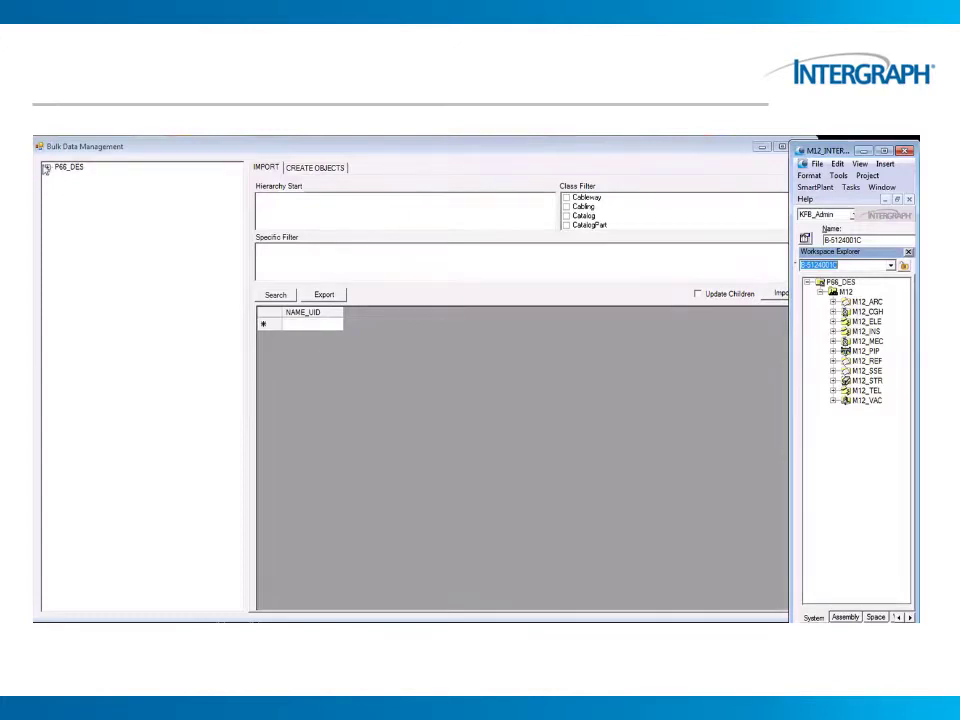
{"action": "left_click", "coordinate": [45, 168]}
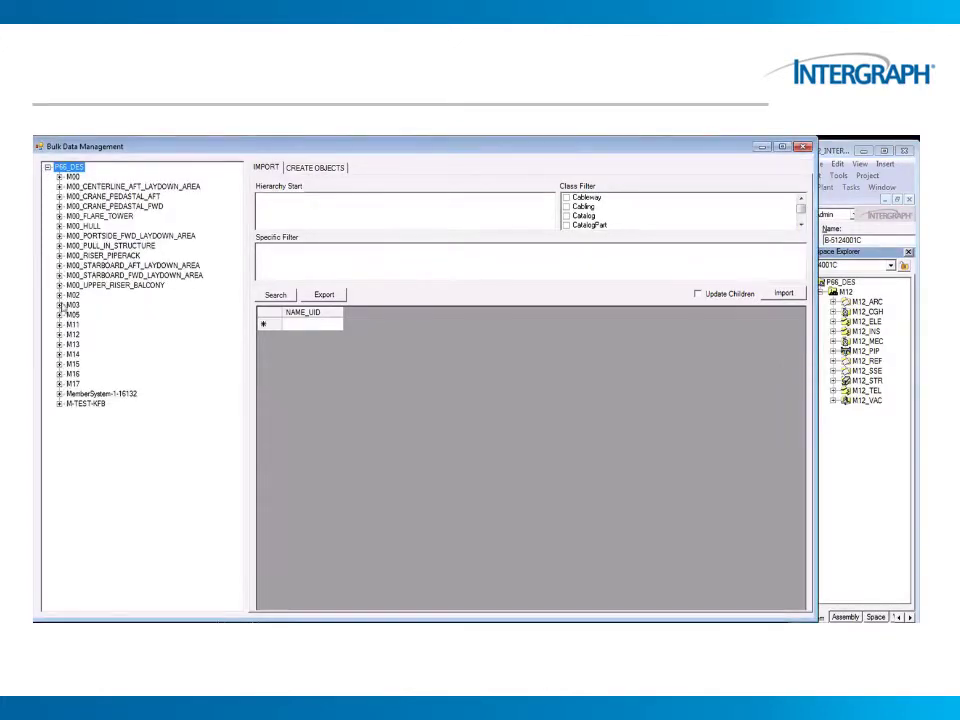
{"action": "left_click", "coordinate": [58, 337]}
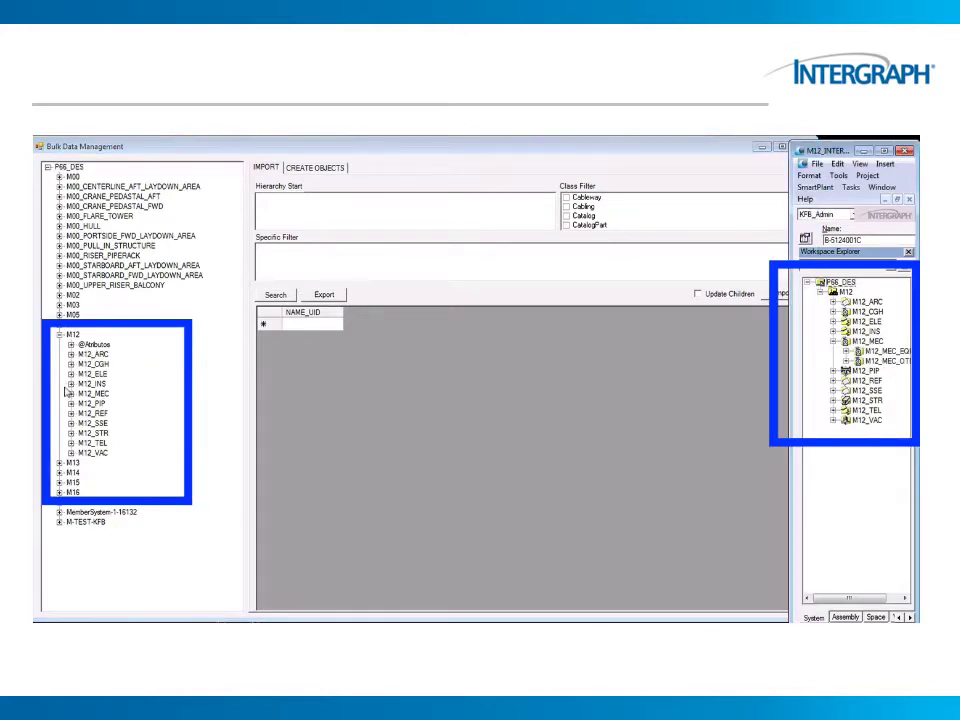
{"action": "left_click", "coordinate": [70, 393]}
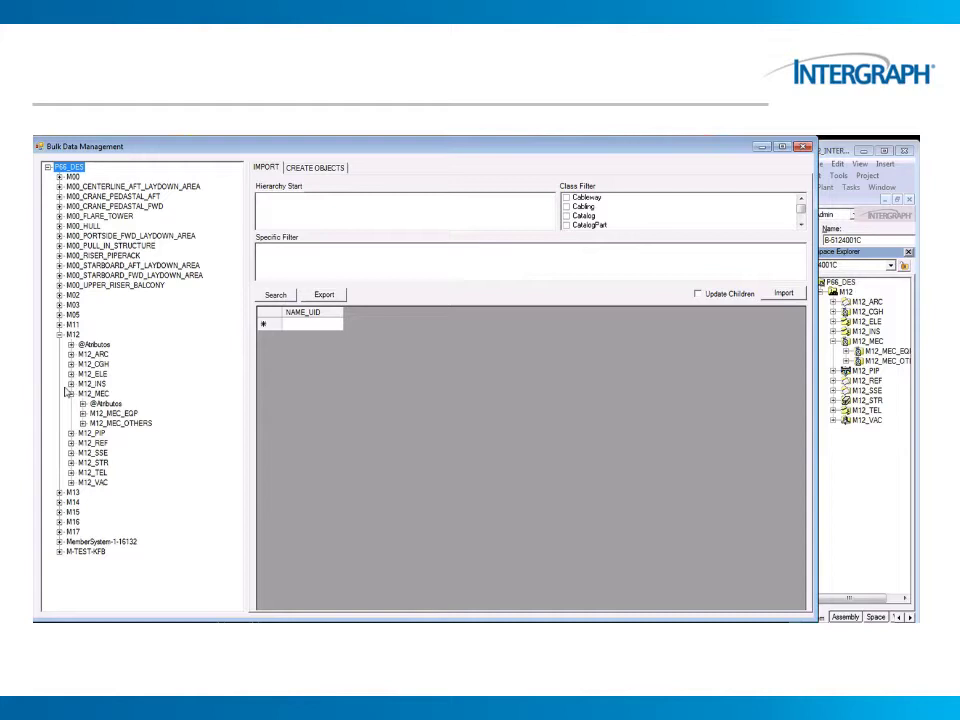
{"action": "left_click", "coordinate": [83, 413]}
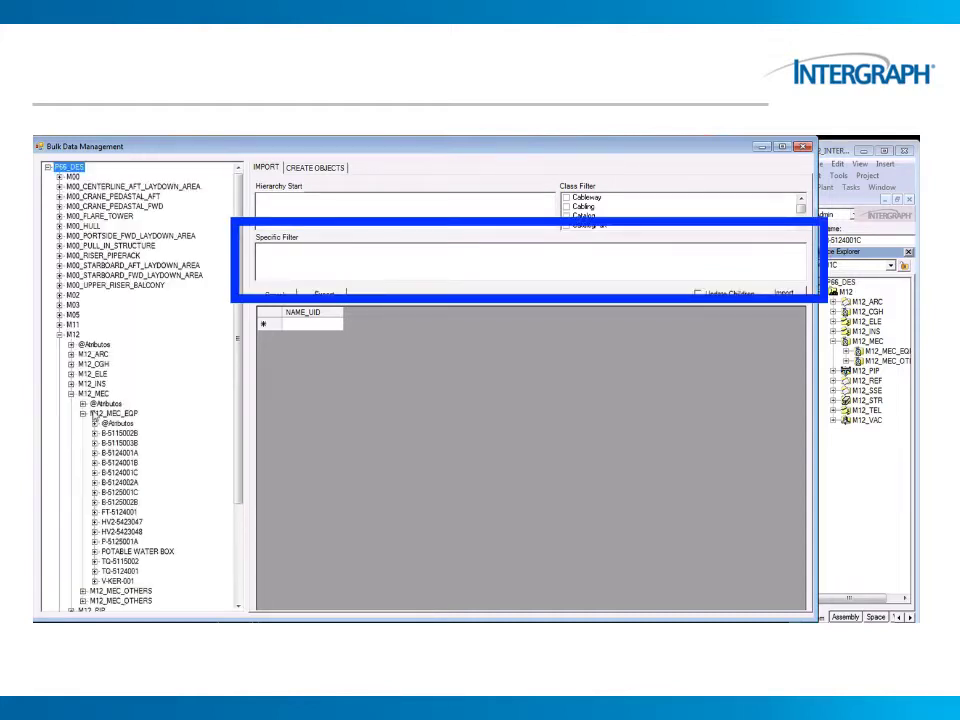
{"action": "left_click", "coordinate": [846, 351]}
{"action": "left_click_drag", "start_coordinate": [838, 598], "coordinate": [853, 598]}
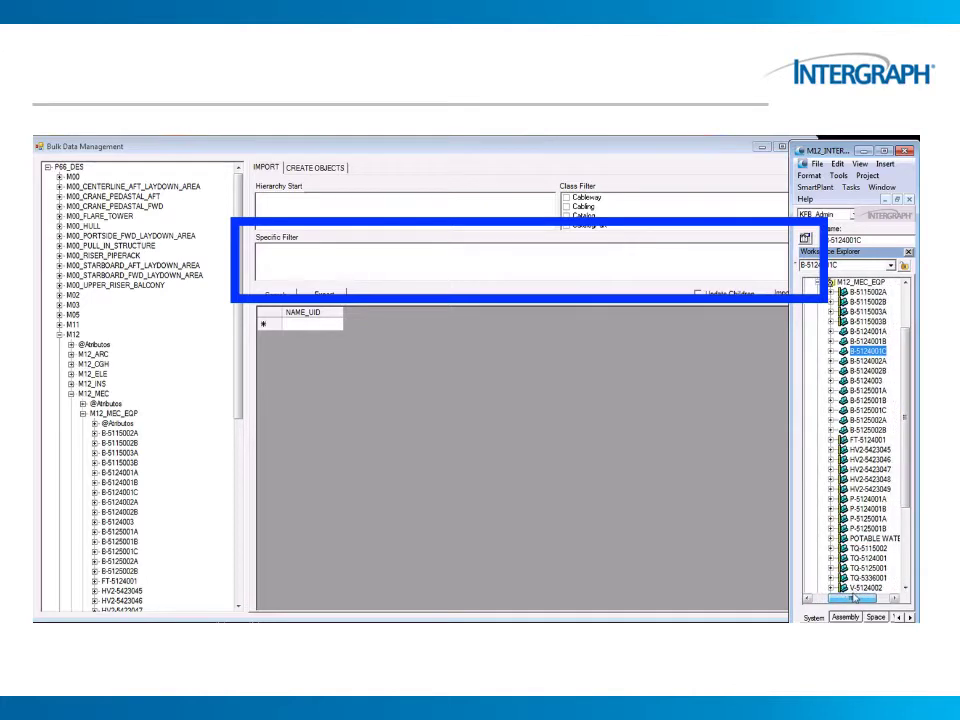
Step: Search for equipment using B-5115002A's class Systems\SmartEquipment as specific filter and M12_MEC_EQP as hierarchy start
{"action": "left_click", "coordinate": [120, 433]}
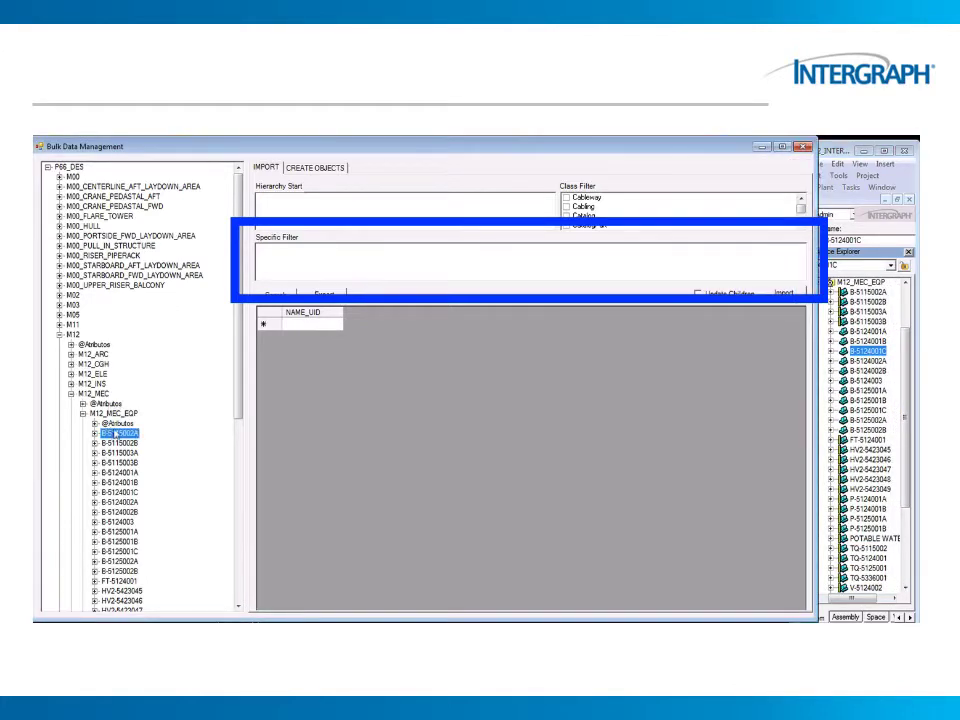
{"action": "left_click_drag", "start_coordinate": [118, 433], "coordinate": [261, 266]}
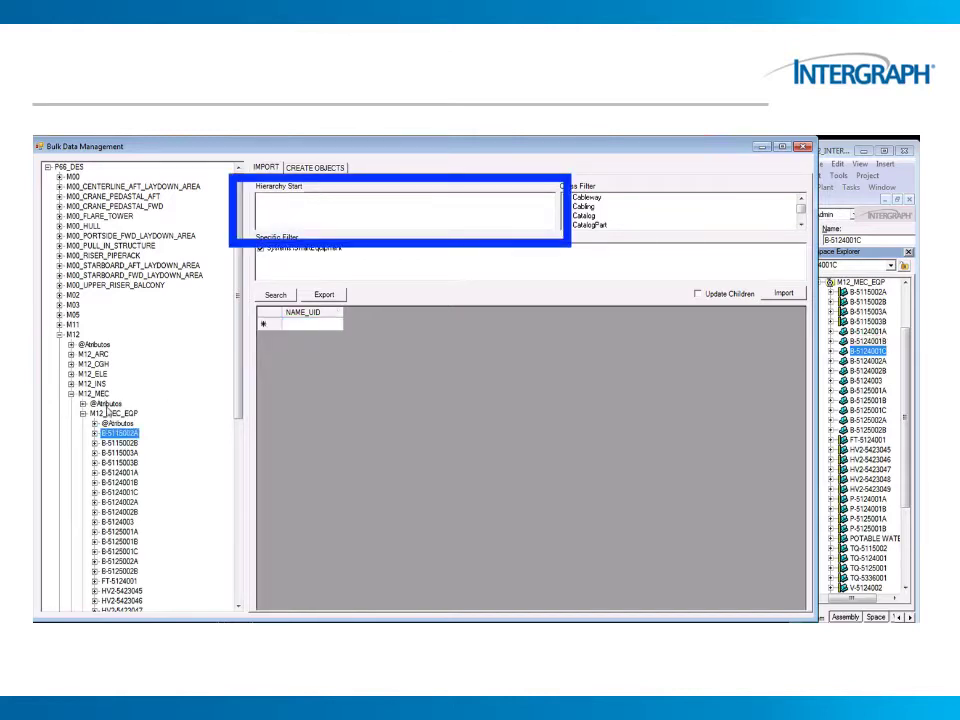
{"action": "left_click_drag", "start_coordinate": [107, 413], "coordinate": [269, 212]}
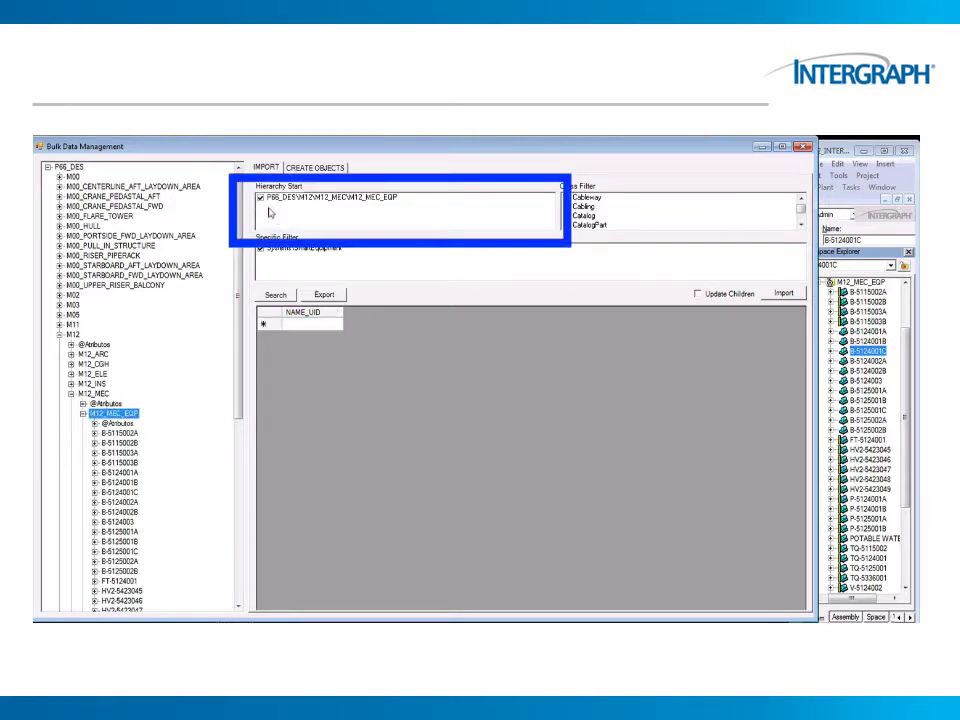
{"action": "left_click", "coordinate": [276, 295]}
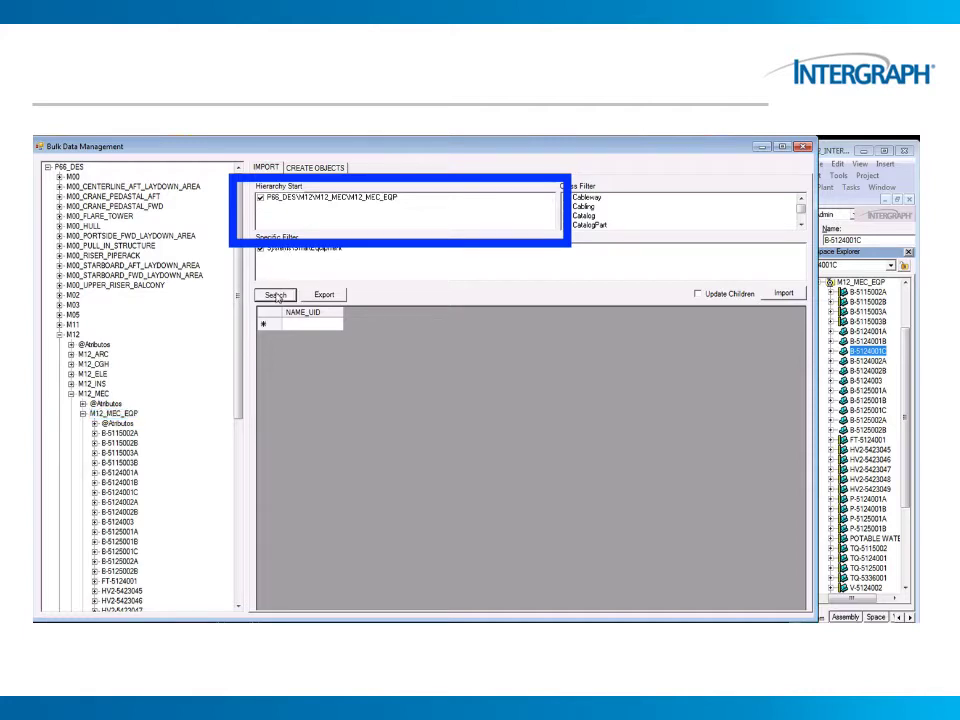
{"action": "left_click", "coordinate": [278, 298]}
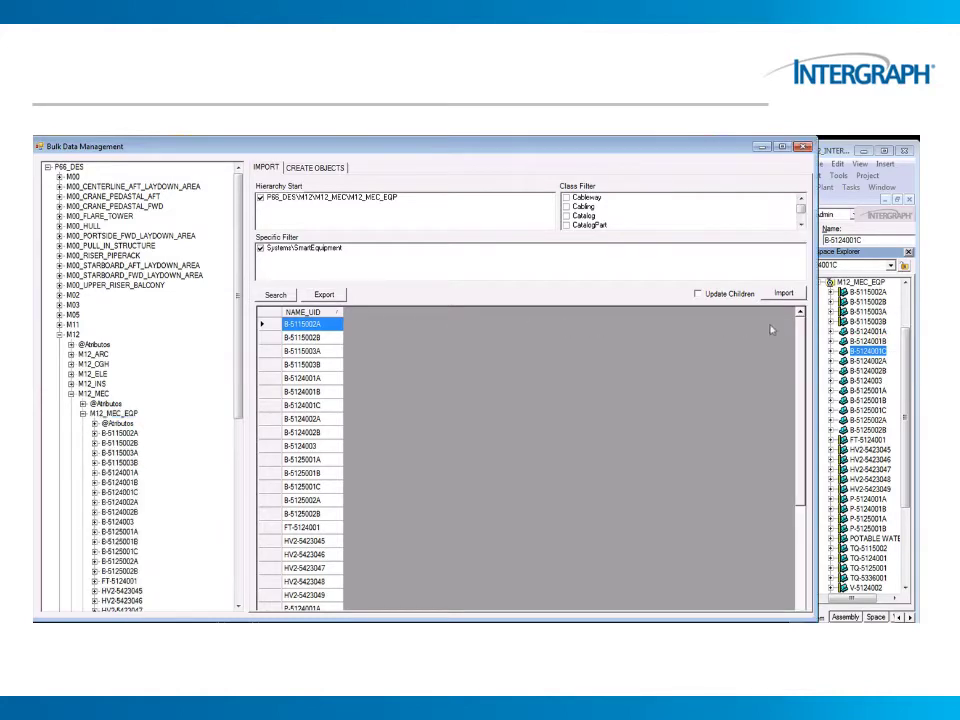
Step: Add the Description attribute from B-5115002A's Standard attributes as a column of the results grid
{"action": "left_click", "coordinate": [95, 433]}
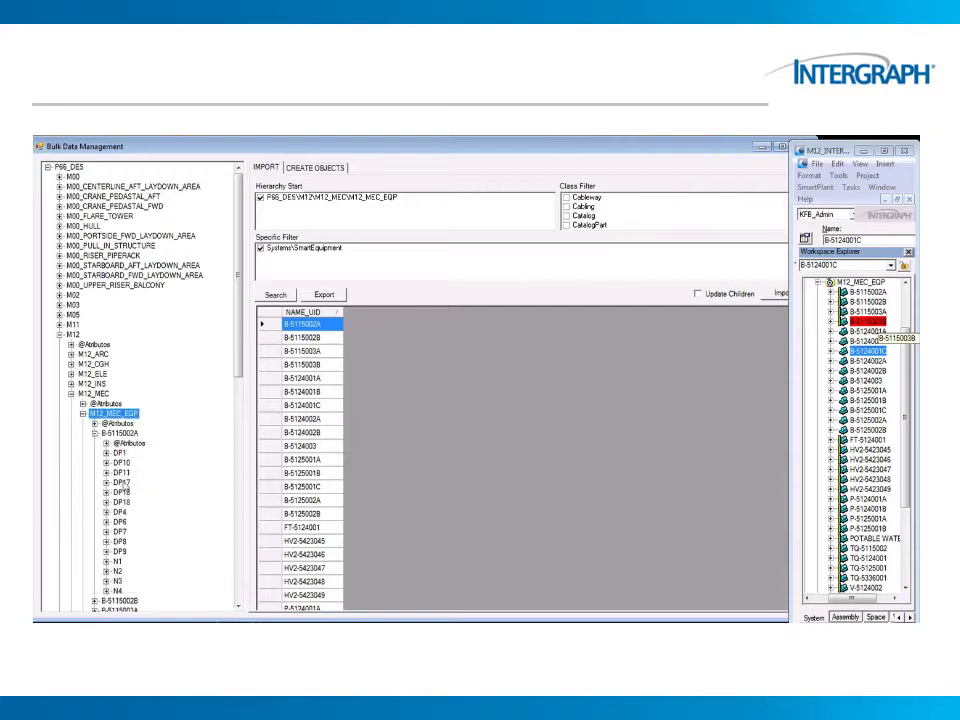
{"action": "left_click", "coordinate": [106, 443]}
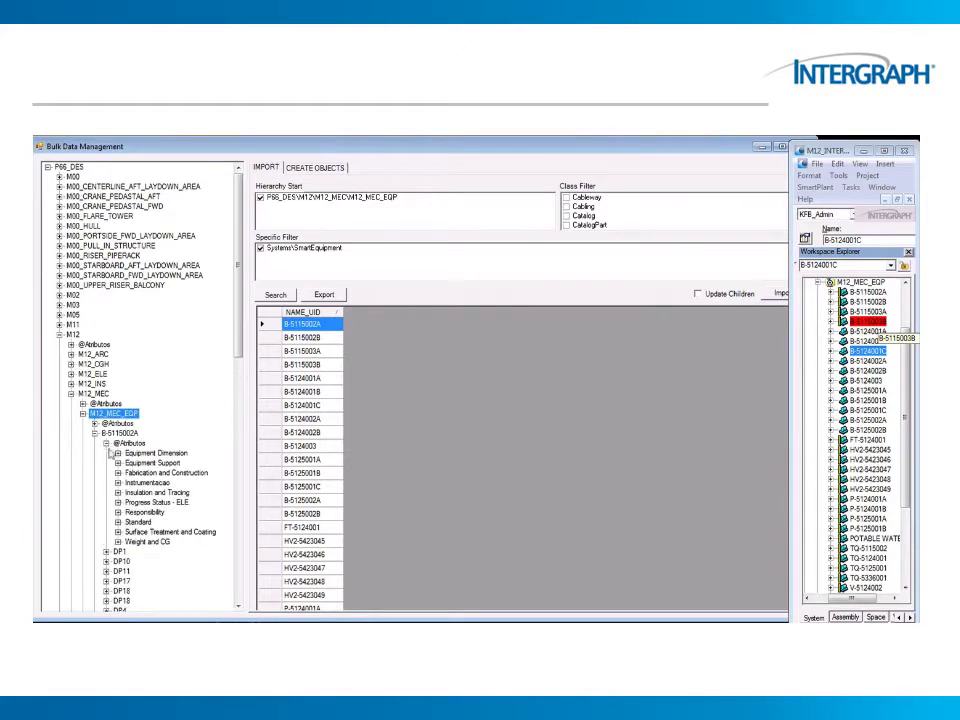
{"action": "left_click", "coordinate": [117, 523]}
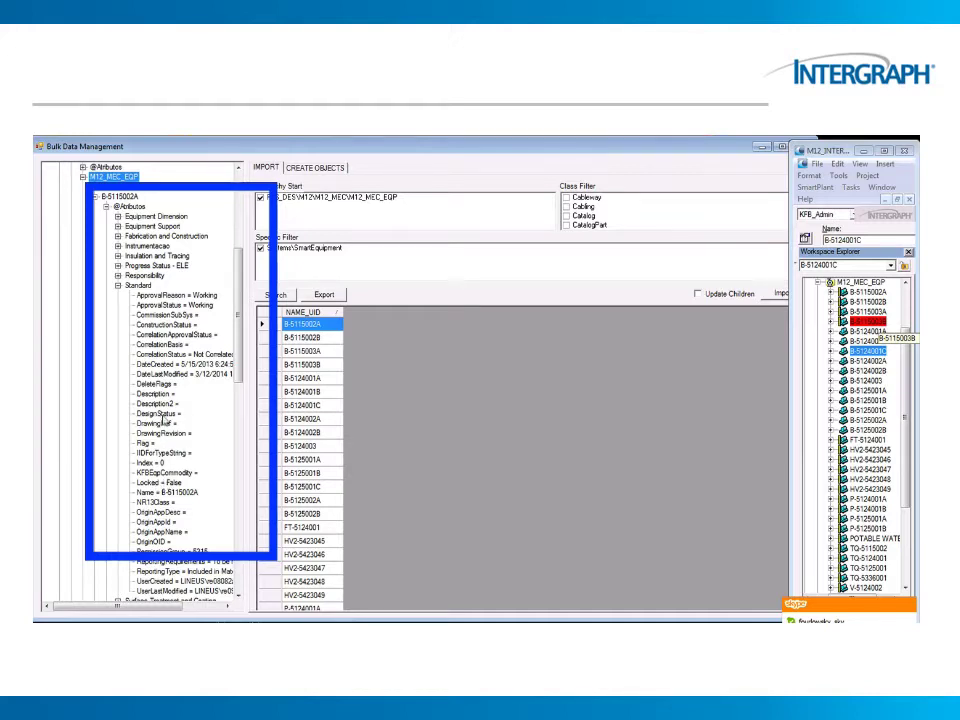
{"action": "left_click_drag", "start_coordinate": [155, 393], "coordinate": [311, 378]}
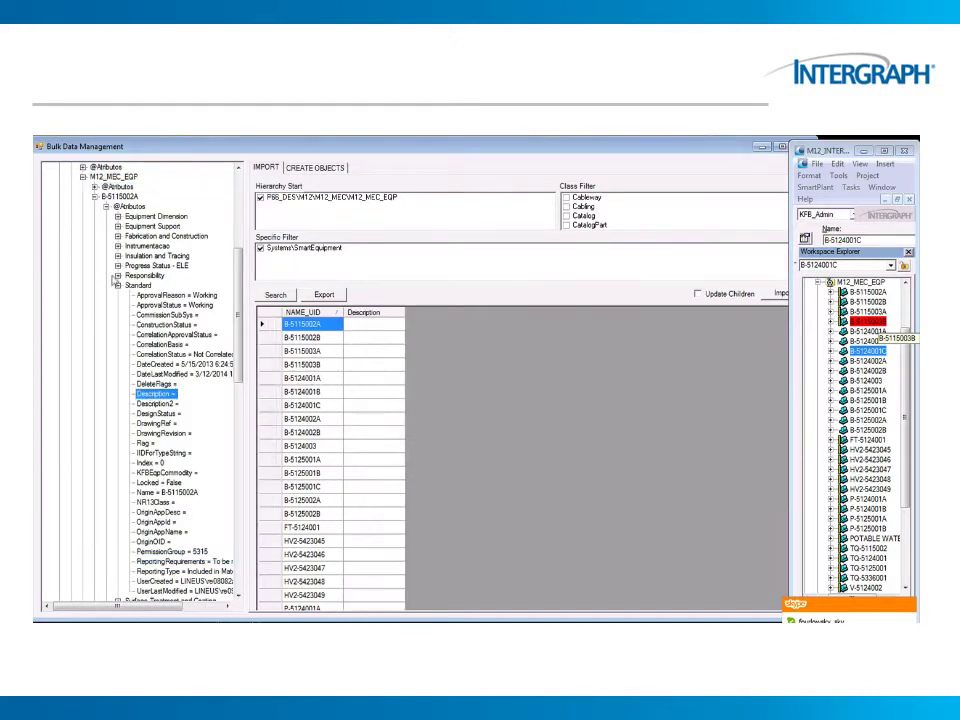
{"action": "left_click", "coordinate": [117, 285]}
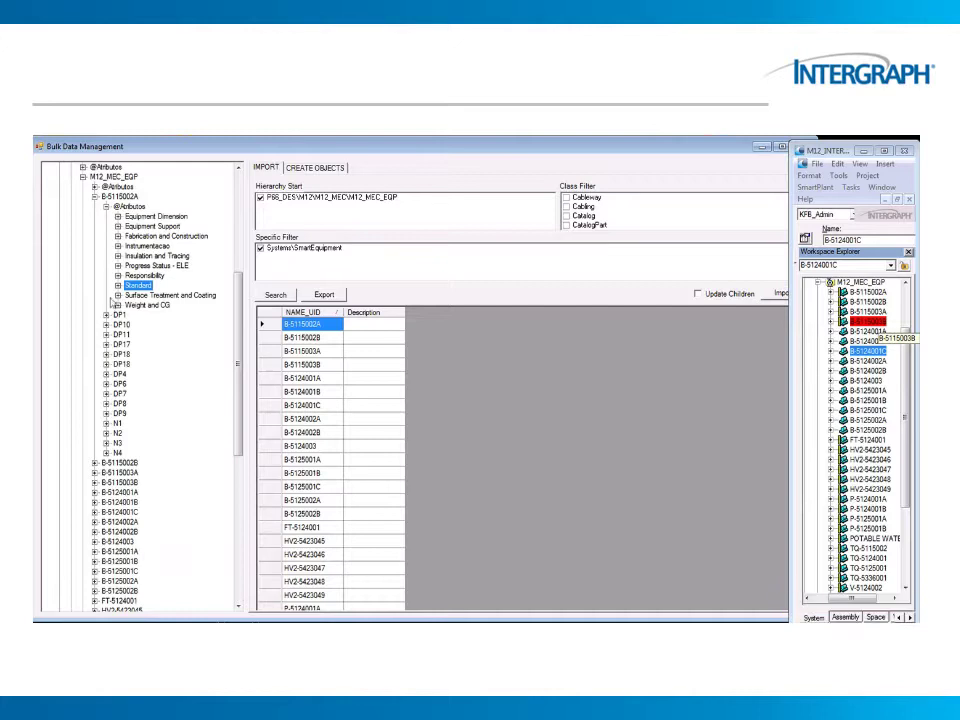
Step: Add DryWeight and WetWeight from B-5115002A's Weight and CG attributes as grid columns, and rerun the search to fill in the values
{"action": "left_click", "coordinate": [118, 305]}
{"action": "left_click", "coordinate": [152, 364]}
{"action": "left_click_drag", "start_coordinate": [152, 364], "coordinate": [330, 362]}
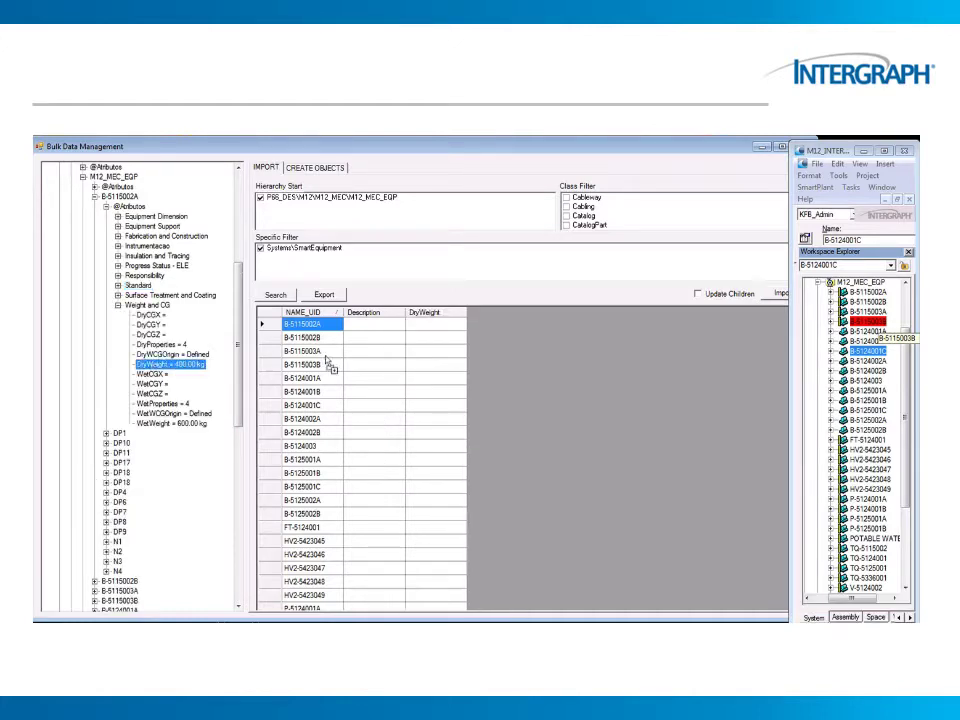
{"action": "left_click", "coordinate": [162, 423]}
{"action": "left_click_drag", "start_coordinate": [162, 423], "coordinate": [403, 405]}
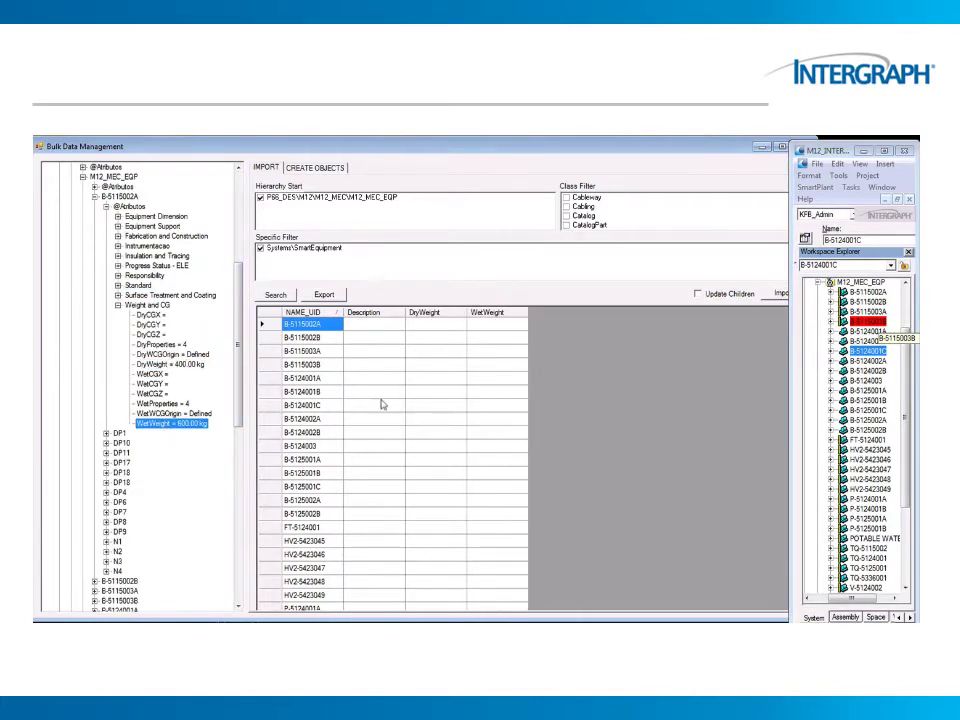
{"action": "left_click", "coordinate": [281, 297]}
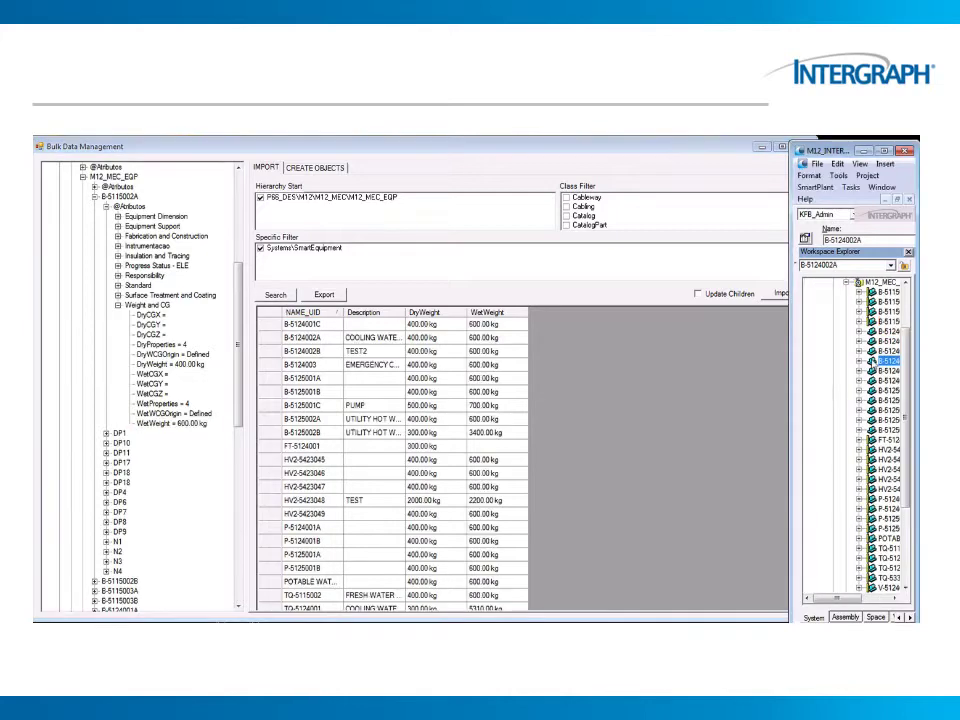
Step: Check the description and the Weight and CG values in the equipment properties of B-5124002A, and close them
{"action": "right_click", "coordinate": [870, 361]}
{"action": "left_click", "coordinate": [851, 498]}
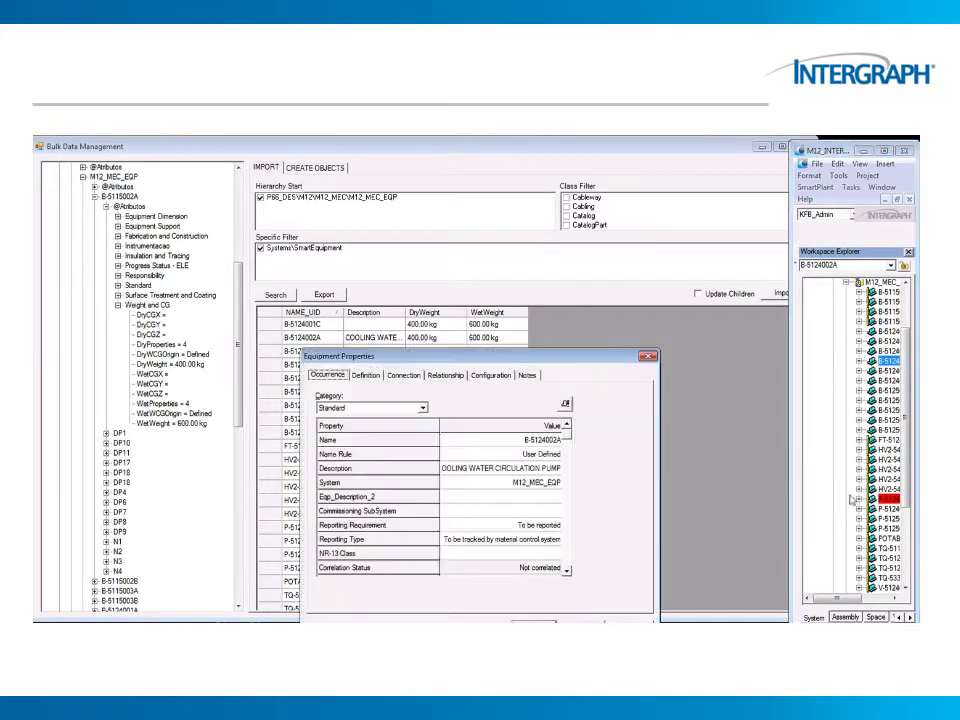
{"action": "left_click", "coordinate": [517, 468]}
{"action": "left_click", "coordinate": [516, 468]}
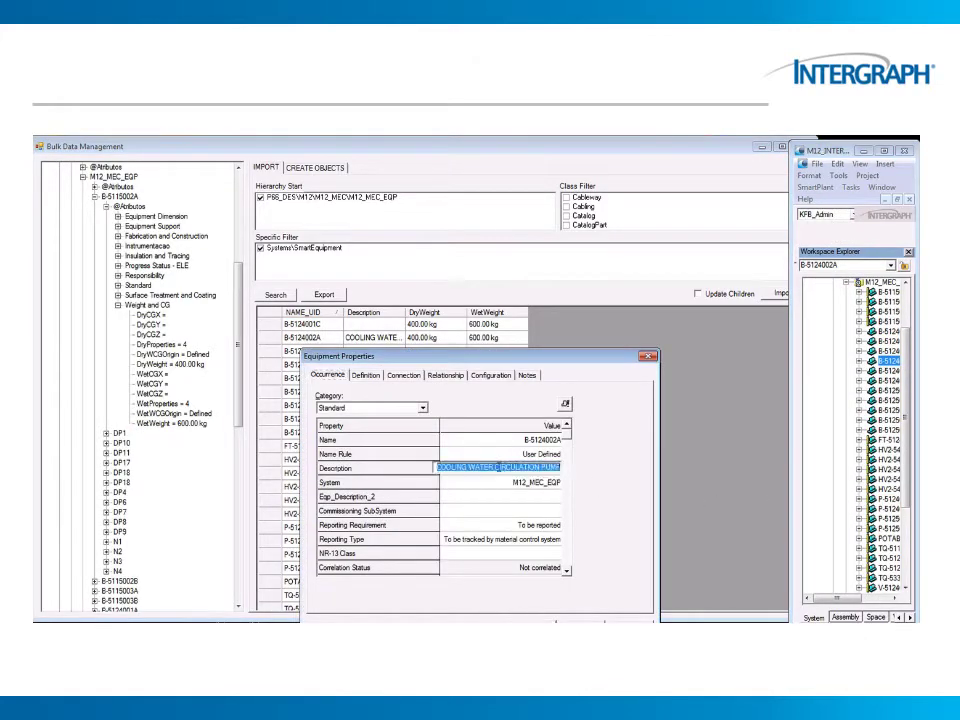
{"action": "left_click", "coordinate": [421, 407]}
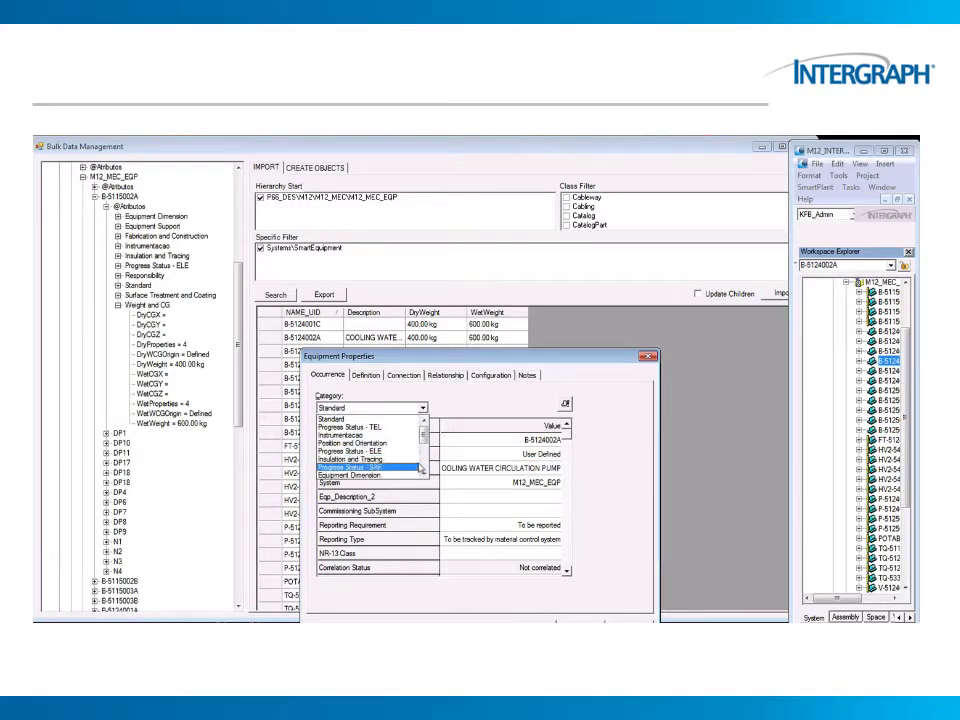
{"action": "scroll", "coordinate": [421, 468], "scroll_direction": "down", "scroll_amount": 2}
{"action": "left_click", "coordinate": [422, 432]}
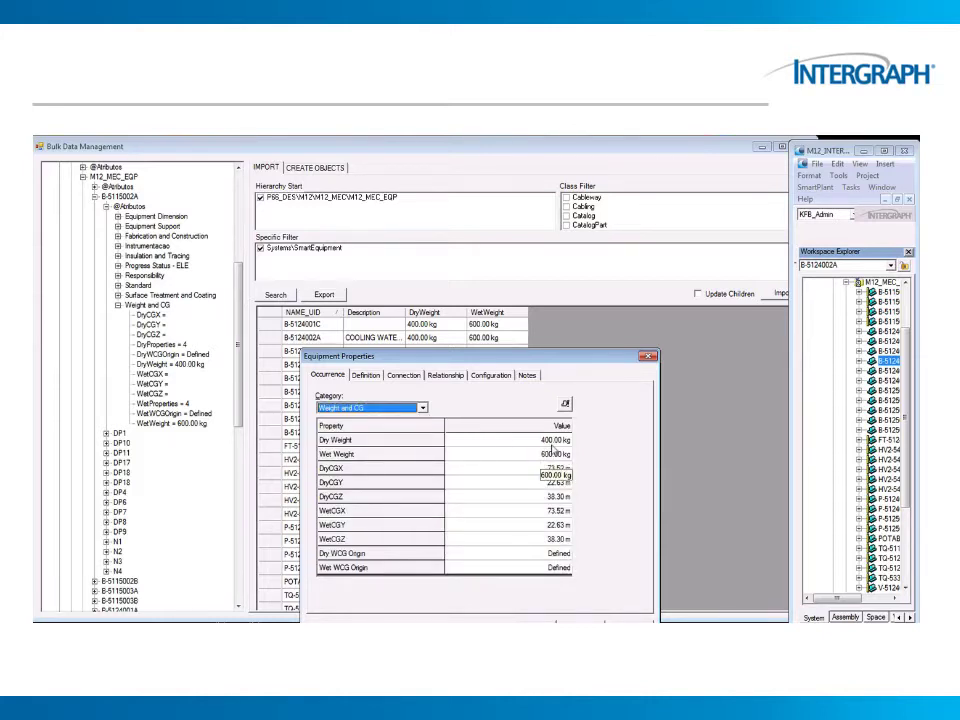
{"action": "left_click", "coordinate": [587, 621]}
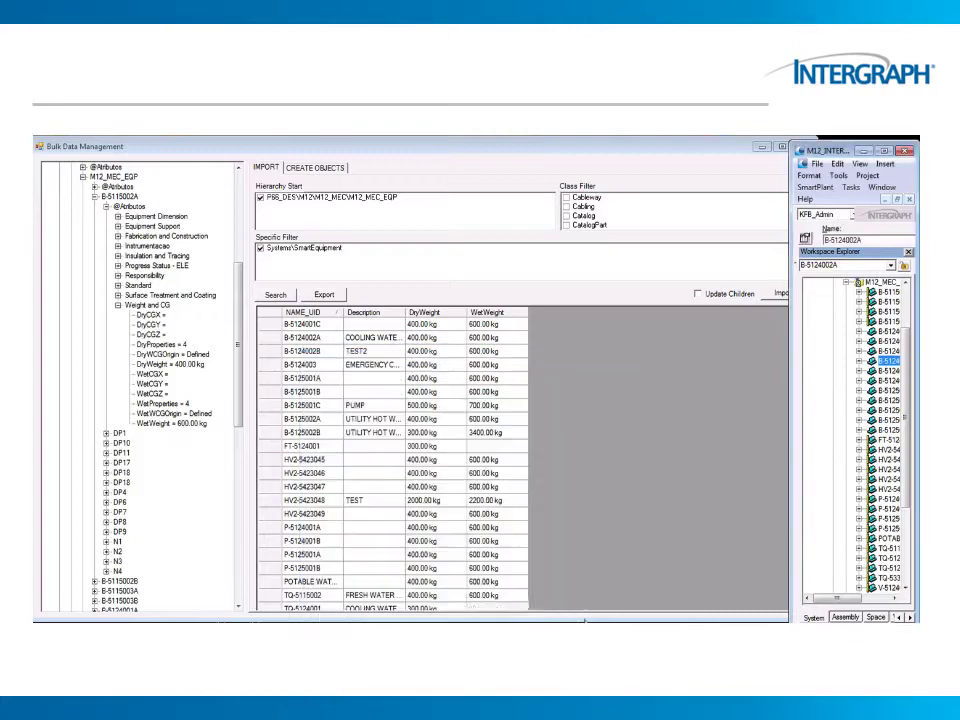
Step: Export the equipment grid to an Excel file named Equip in the SM3D_005 folder
{"action": "left_click", "coordinate": [328, 292]}
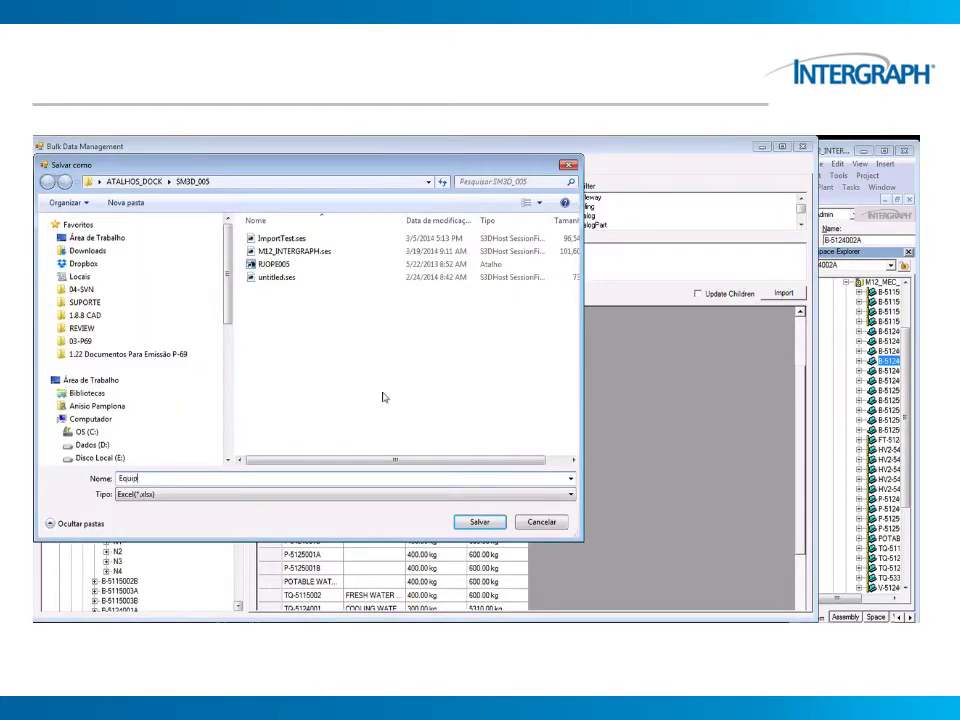
{"action": "left_click", "coordinate": [480, 521]}
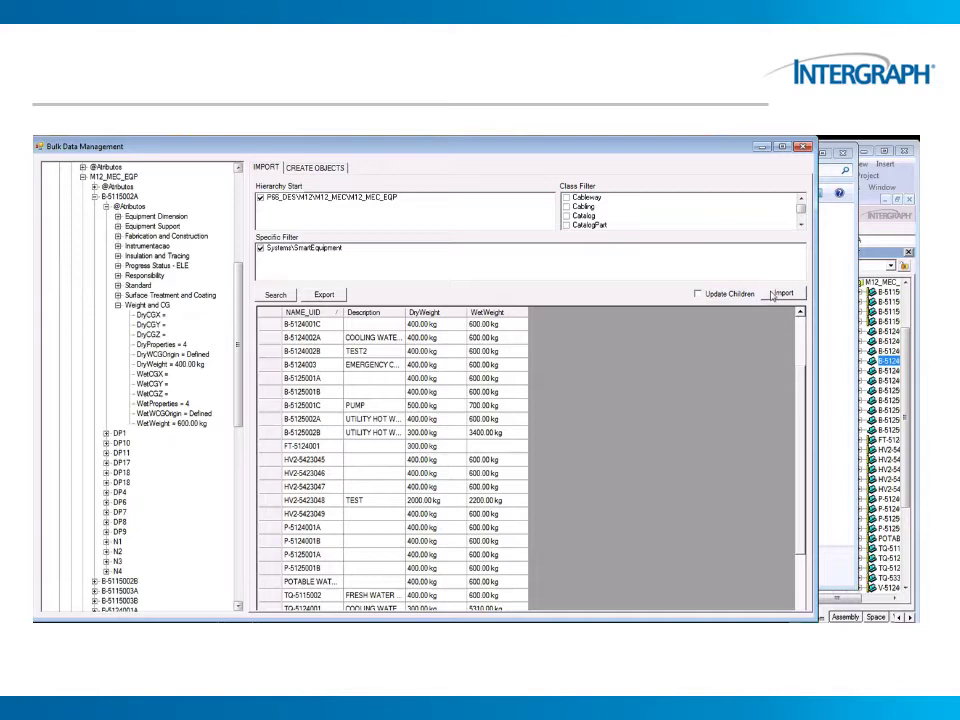
Step: Import the data from Equip.xlsx into the model and rerun the search to refresh the grid
{"action": "left_click", "coordinate": [778, 293]}
{"action": "left_click", "coordinate": [283, 238]}
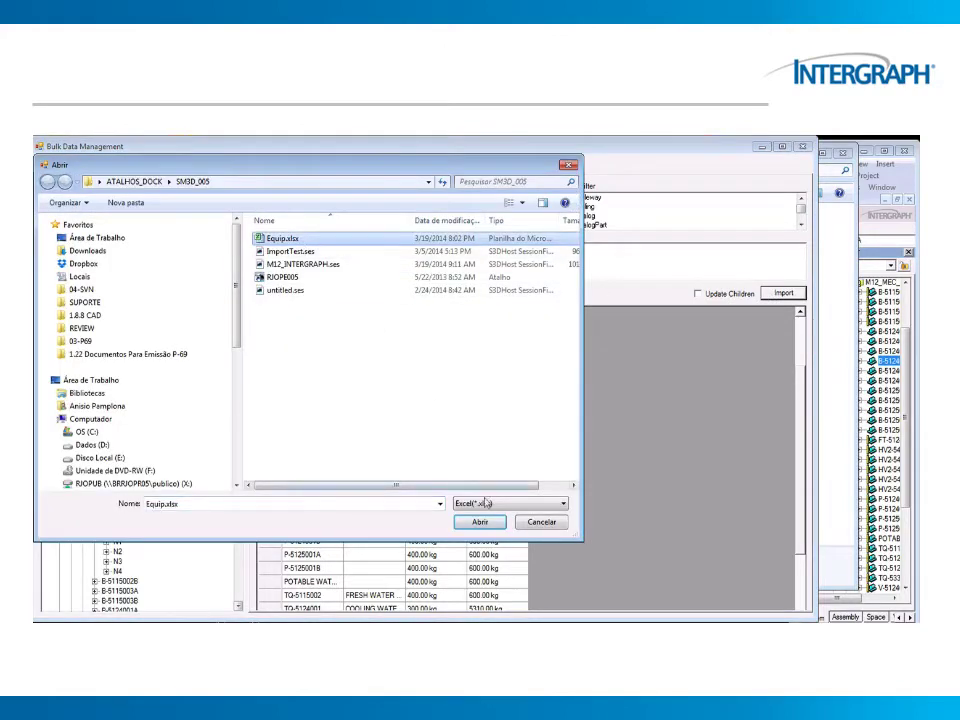
{"action": "left_click", "coordinate": [480, 521]}
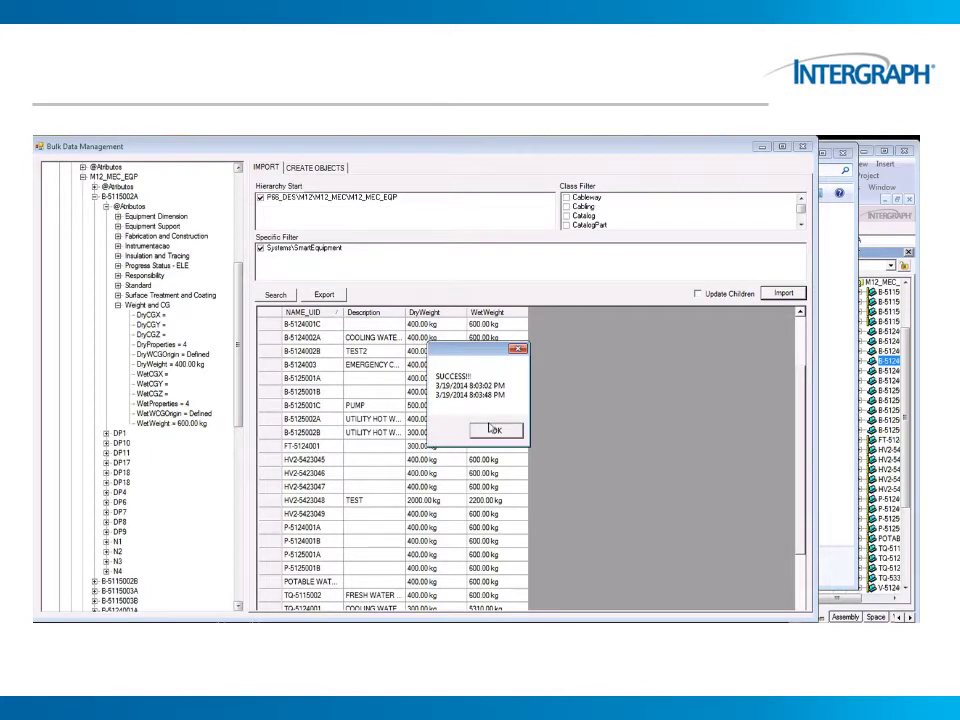
{"action": "left_click", "coordinate": [493, 430]}
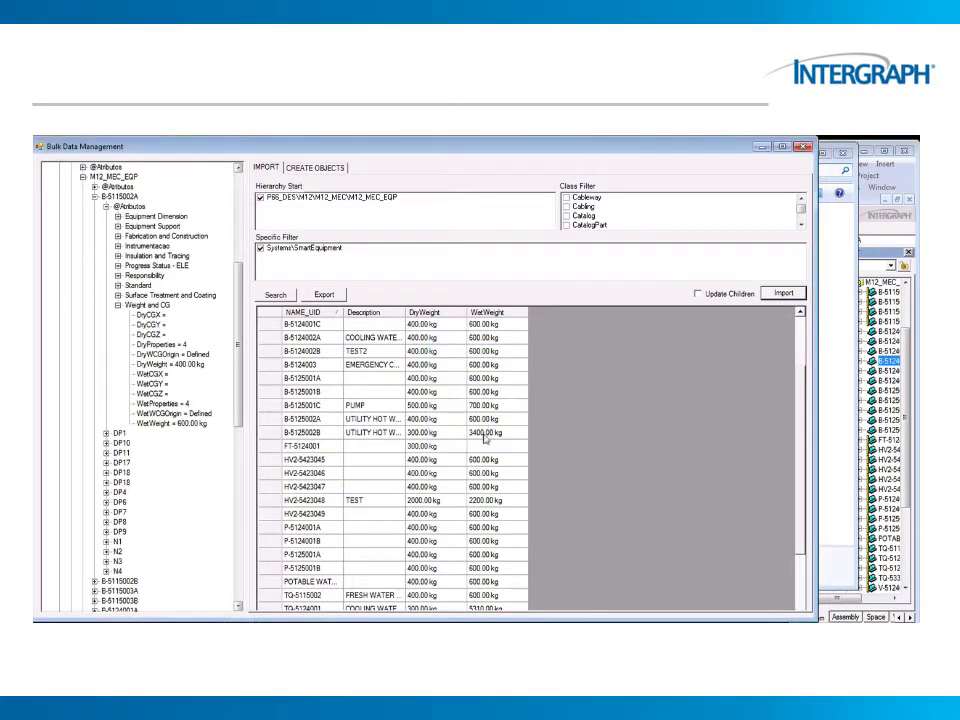
{"action": "left_click", "coordinate": [275, 294]}
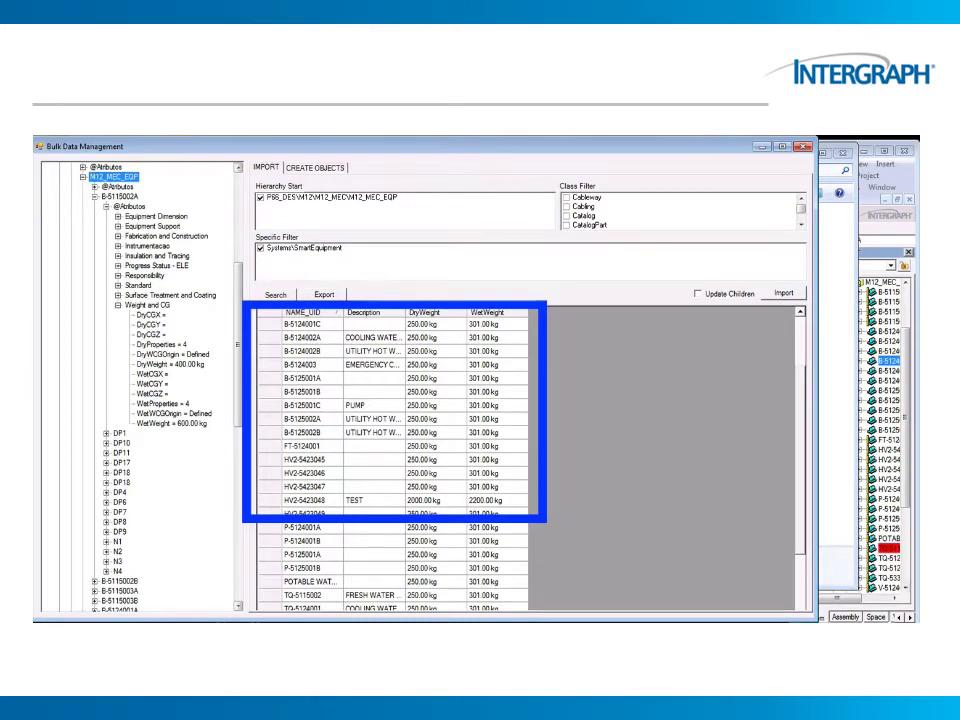
Step: Check the dry and wet weights of B-5124002A under Weight and CG in its equipment properties after the import
{"action": "left_click", "coordinate": [893, 597]}
{"action": "left_click", "coordinate": [893, 597]}
{"action": "left_click", "coordinate": [893, 597]}
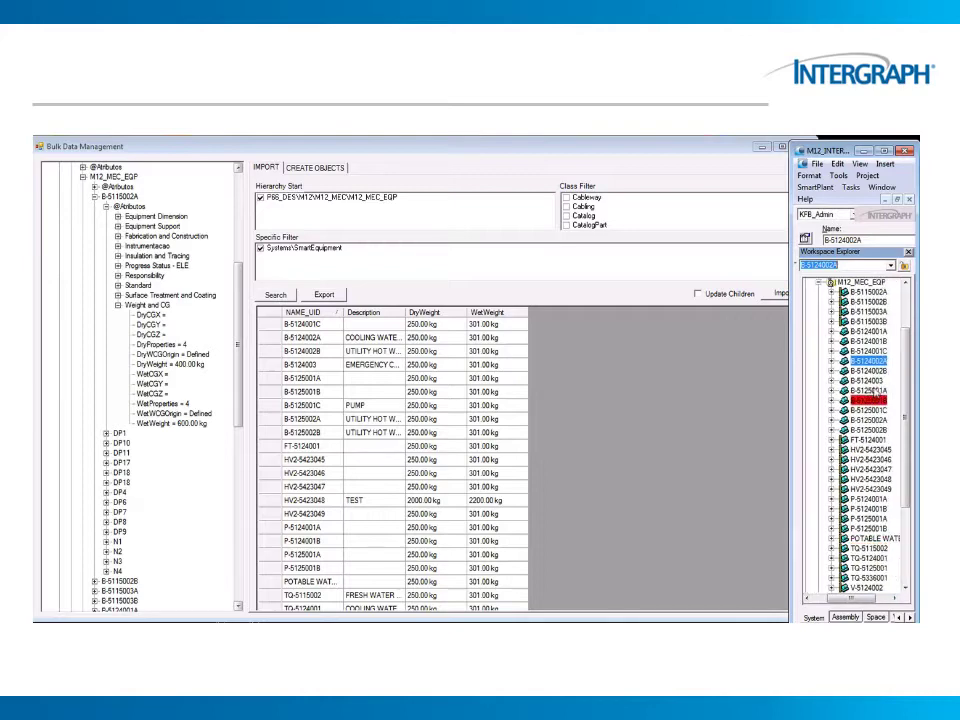
{"action": "right_click", "coordinate": [868, 361]}
{"action": "left_click", "coordinate": [859, 492]}
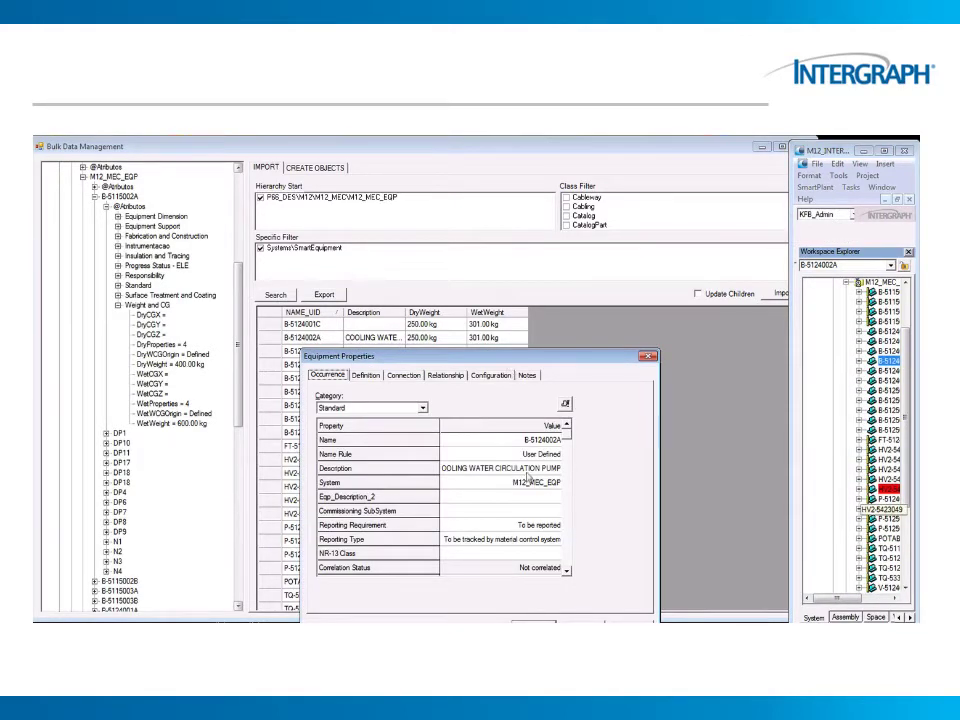
{"action": "left_click", "coordinate": [422, 407]}
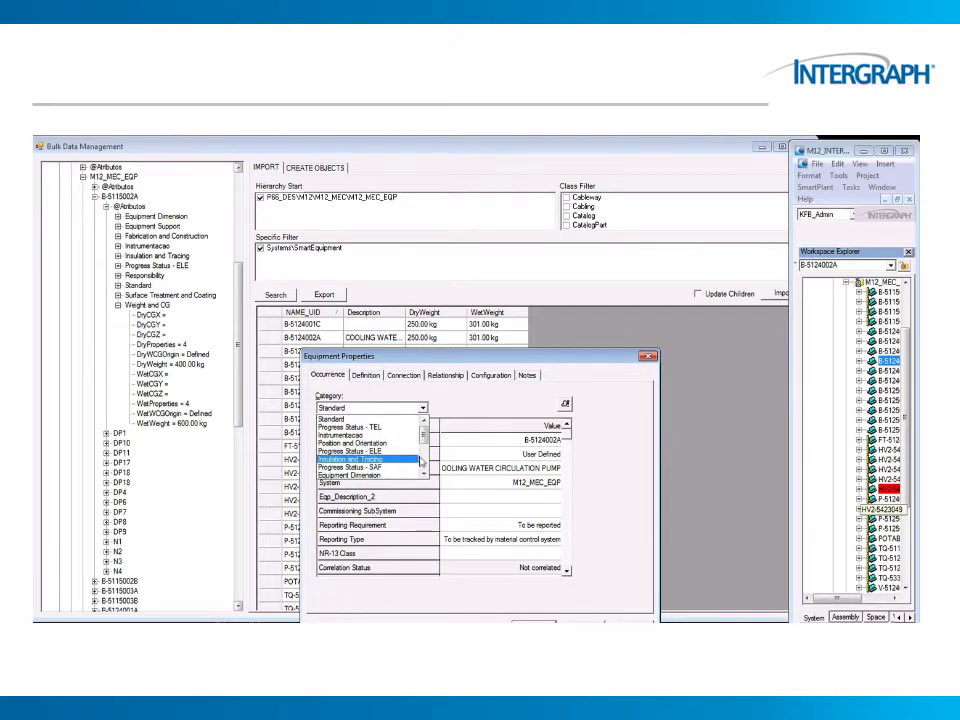
{"action": "scroll", "coordinate": [400, 455], "scroll_direction": "down", "scroll_amount": 2}
{"action": "left_click", "coordinate": [350, 428]}
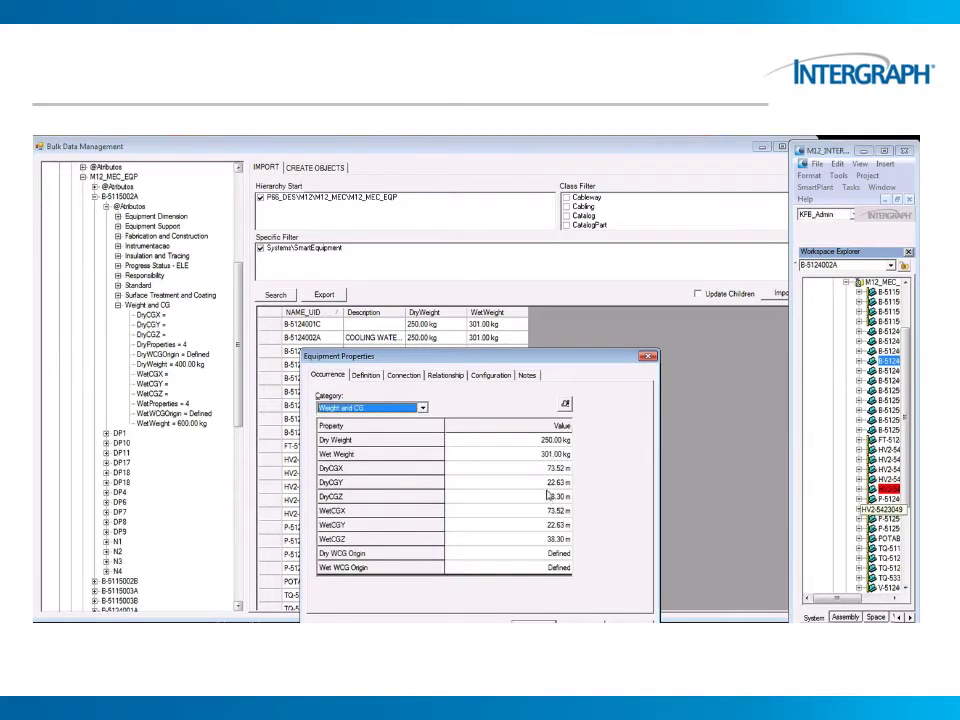
{"action": "left_click", "coordinate": [582, 624]}
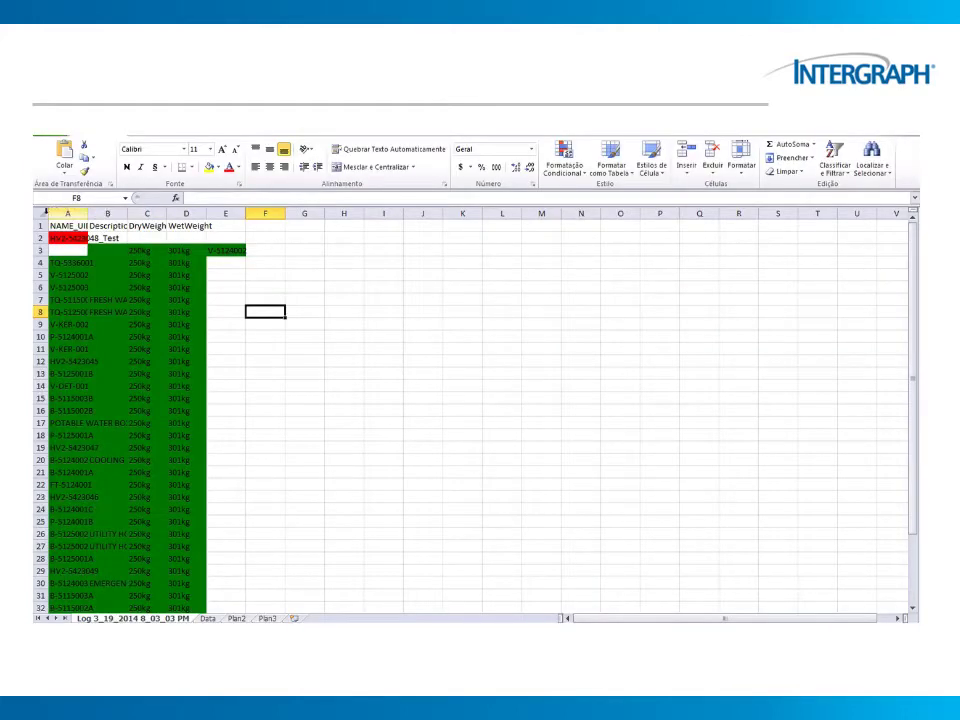
Step: Fit the column widths of the import log sheet in Excel to their contents and review the logged rows
{"action": "left_click", "coordinate": [41, 211]}
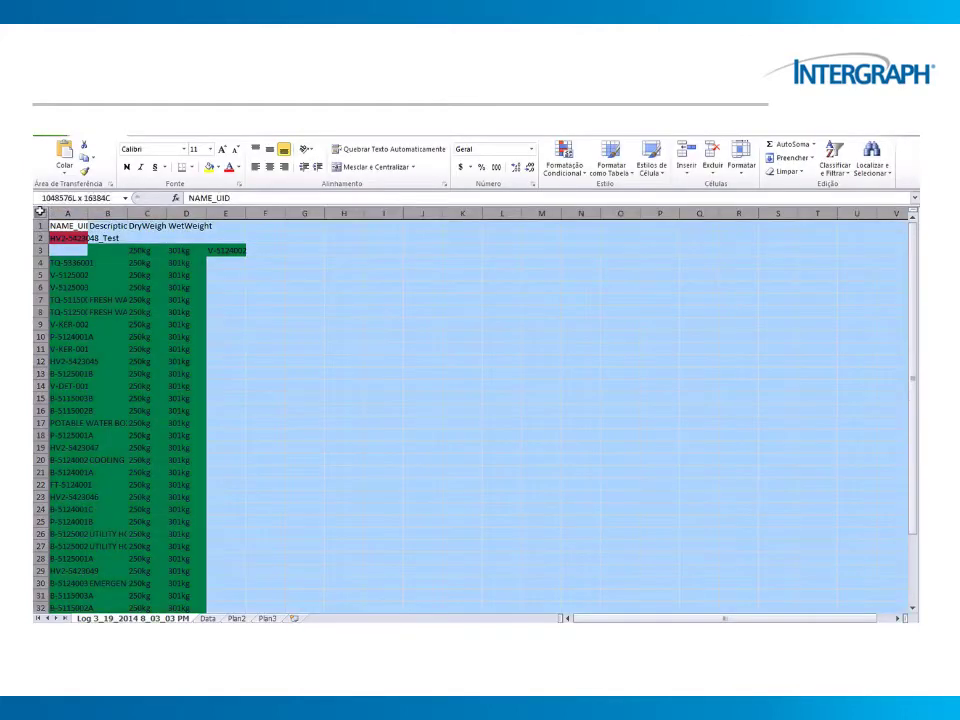
{"action": "double_click", "coordinate": [88, 213]}
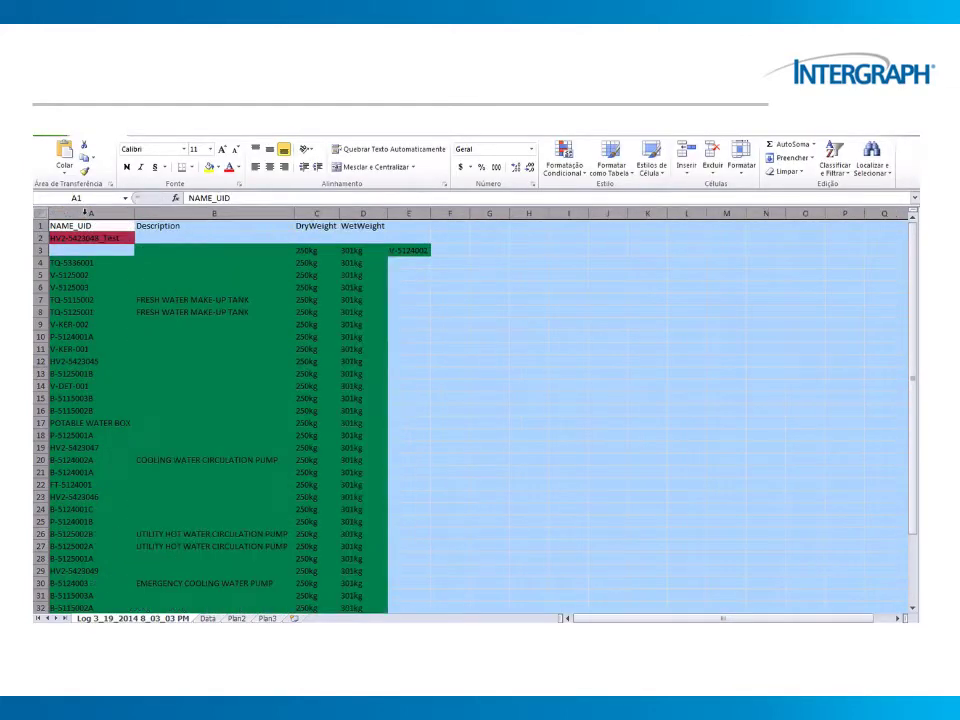
{"action": "left_click", "coordinate": [240, 244]}
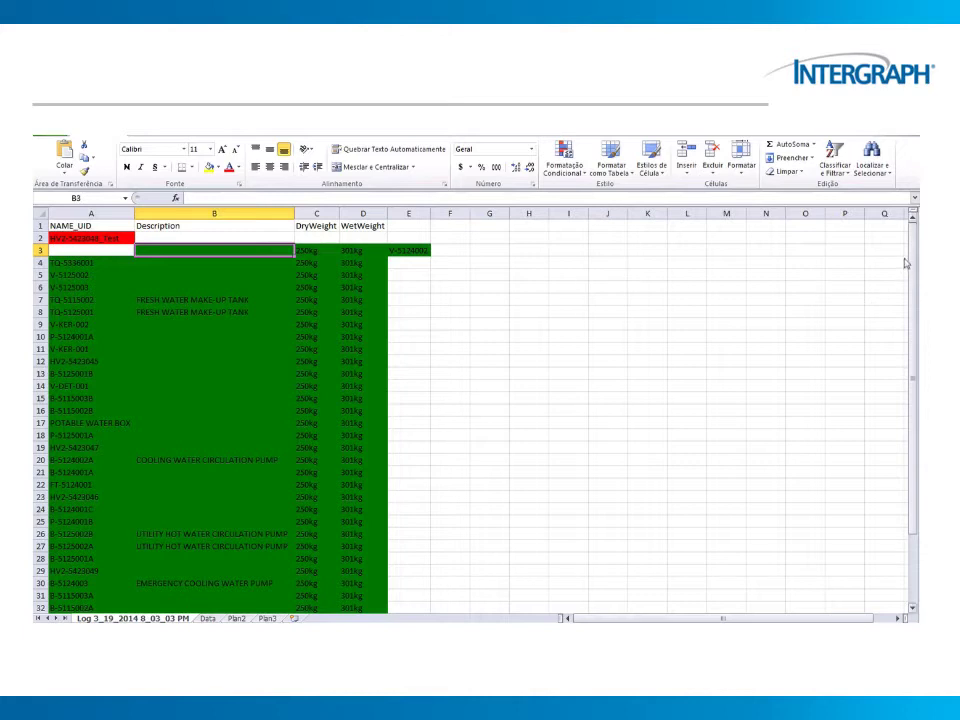
{"action": "left_click", "coordinate": [88, 225]}
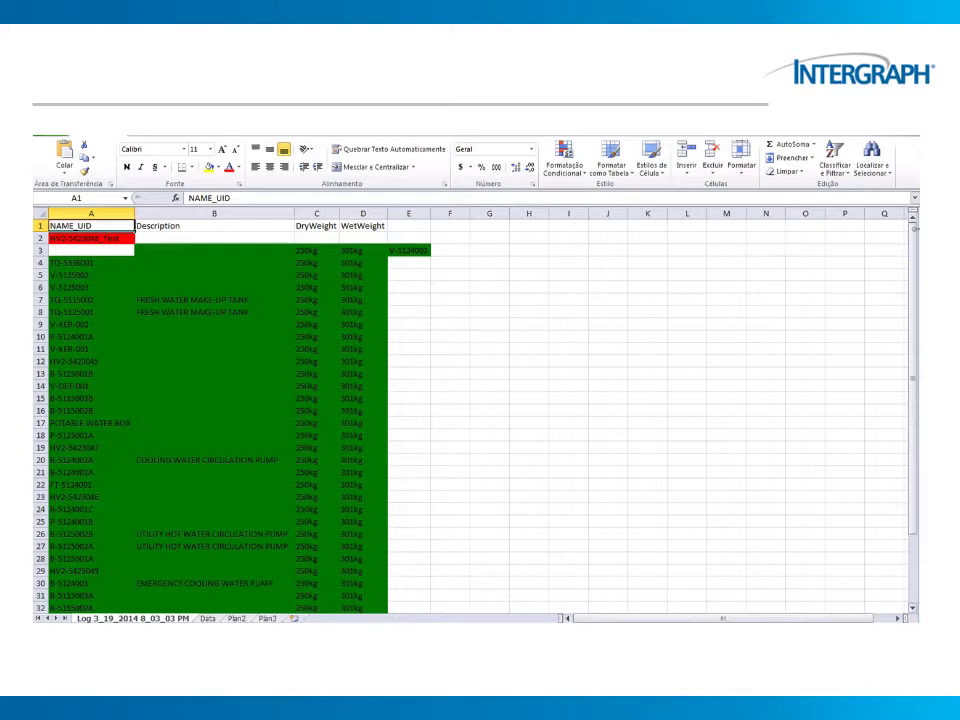
{"action": "mouse_move", "coordinate": [908, 238]}
{"action": "left_mouse_down"}
{"action": "mouse_move", "coordinate": [899, 393]}
{"action": "mouse_move", "coordinate": [909, 324]}
{"action": "mouse_move", "coordinate": [904, 236]}
{"action": "left_mouse_up"}
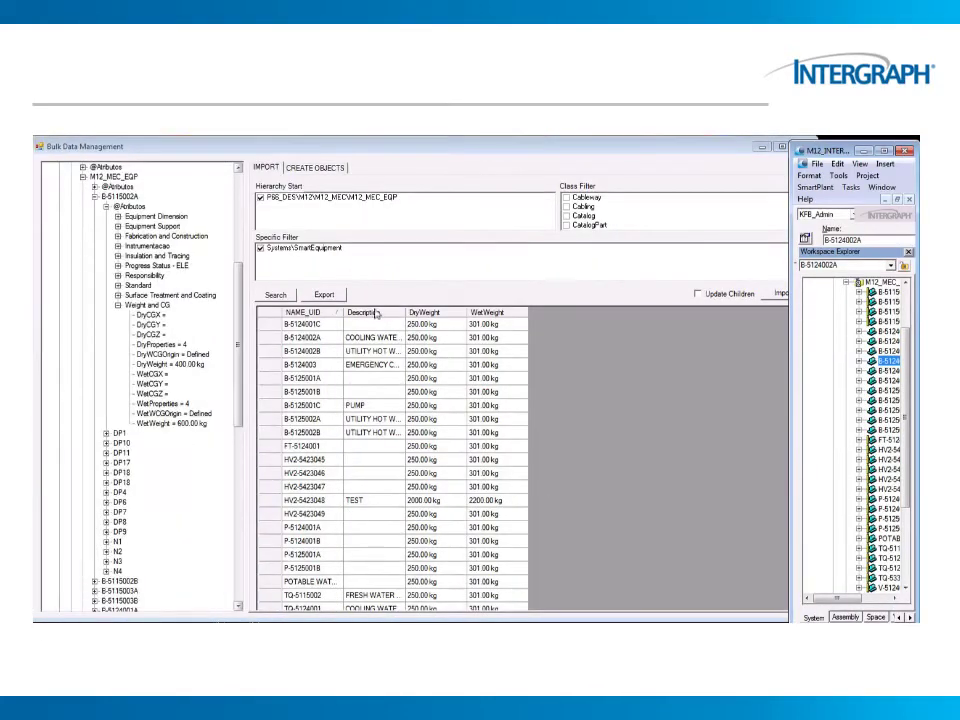
Step: Delete the Description, DryWeight and WetWeight columns from the Bulk Data Management grid
{"action": "right_click", "coordinate": [376, 312]}
{"action": "left_click", "coordinate": [392, 321]}
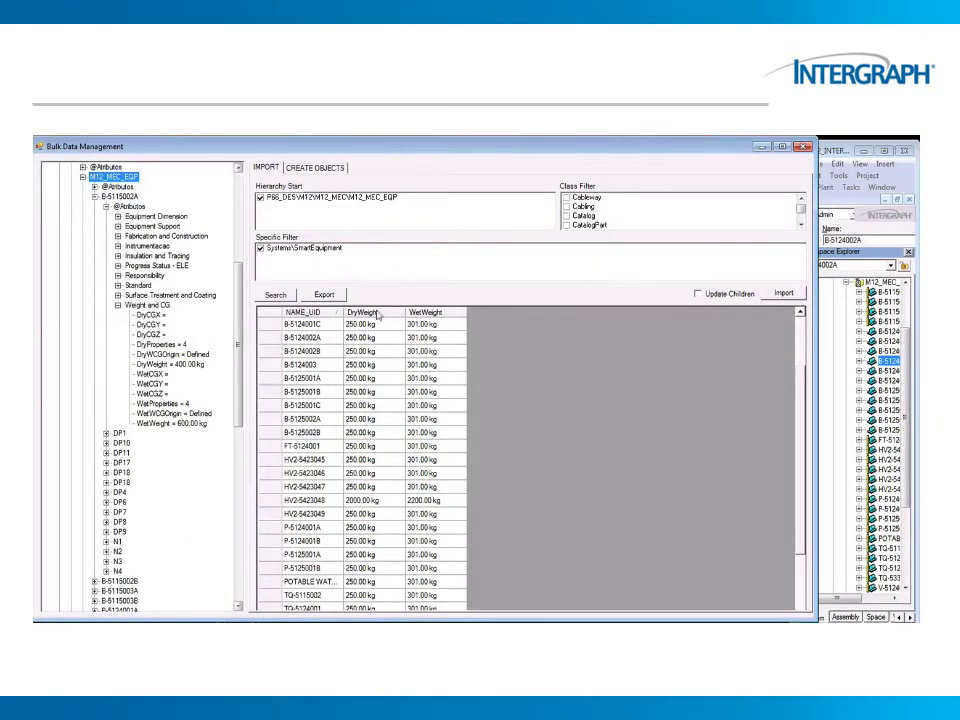
{"action": "right_click", "coordinate": [378, 314]}
{"action": "left_click", "coordinate": [398, 323]}
{"action": "right_click", "coordinate": [379, 314]}
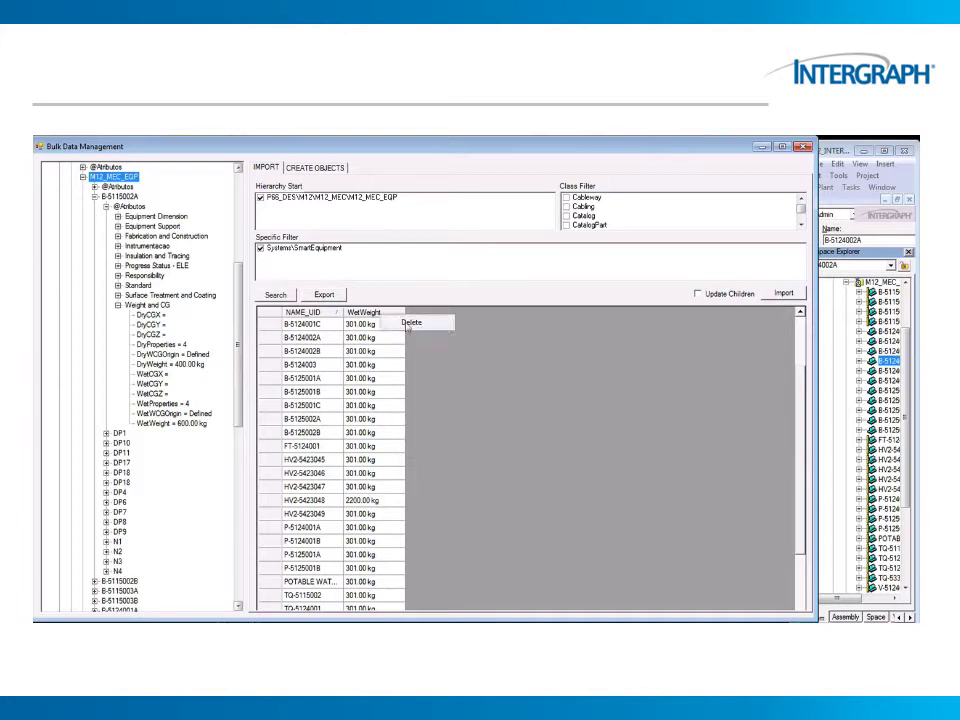
{"action": "left_click_drag", "start_coordinate": [408, 328], "coordinate": [413, 342]}
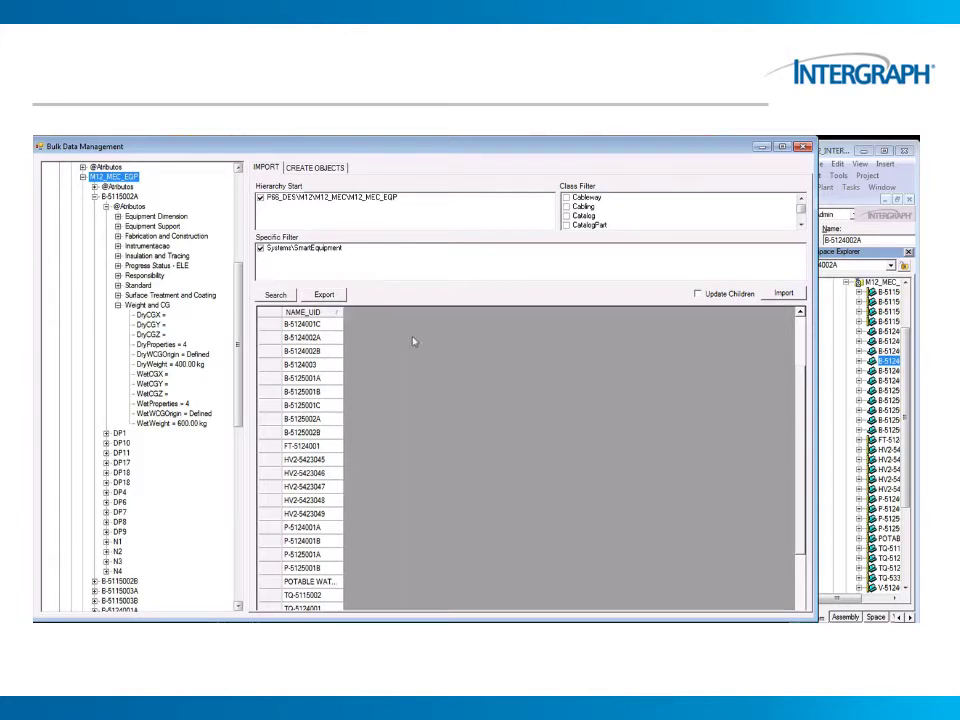
Step: Add Systems\PipelineSystems to the specific filter using the BG-1000 pipeline under M12_PIP
{"action": "left_click", "coordinate": [83, 177]}
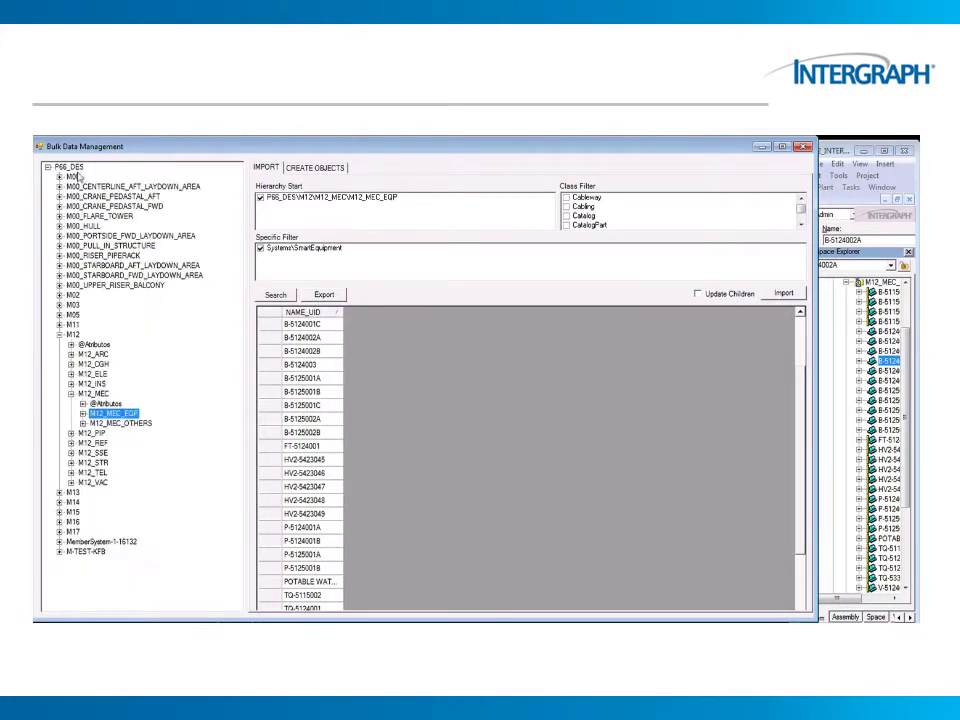
{"action": "left_click", "coordinate": [71, 433]}
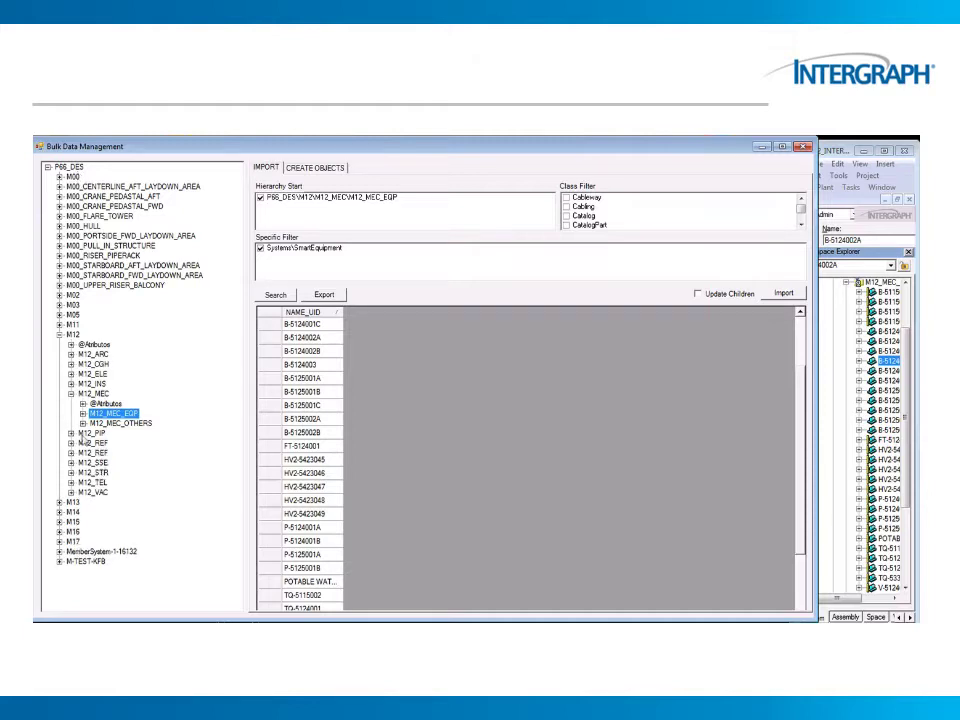
{"action": "left_click", "coordinate": [97, 450]}
{"action": "left_click_drag", "start_coordinate": [100, 453], "coordinate": [257, 268]}
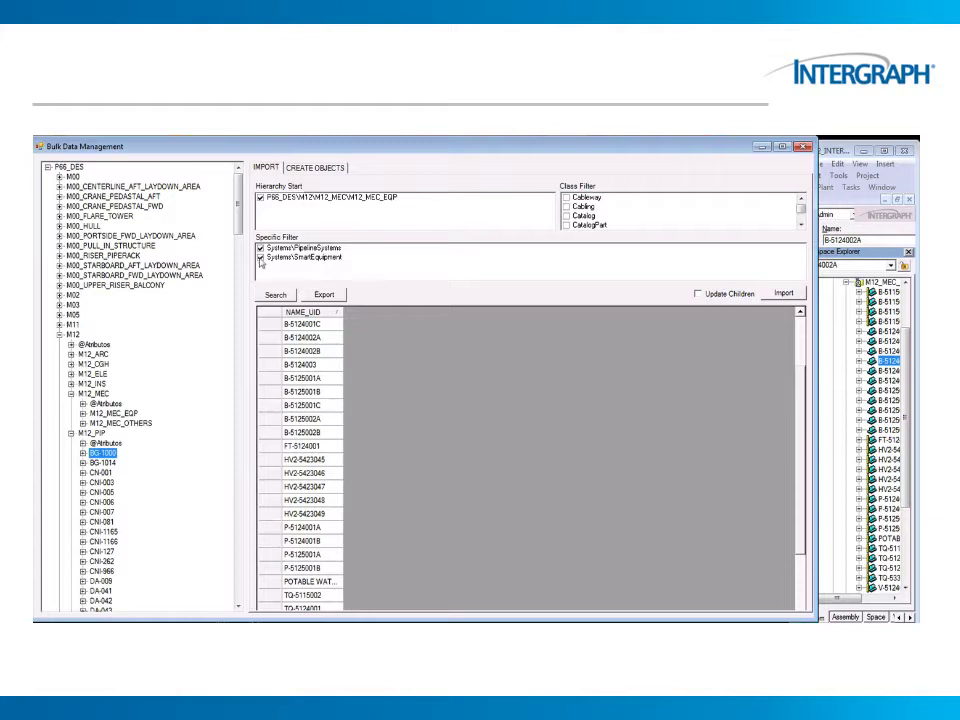
Step: Search with P66_DES\M12\M12_PIP as the only active hierarchy start and Systems\PipelineSystems as the only active specific filter
{"action": "left_click_drag", "start_coordinate": [91, 433], "coordinate": [250, 200]}
{"action": "left_click", "coordinate": [260, 197]}
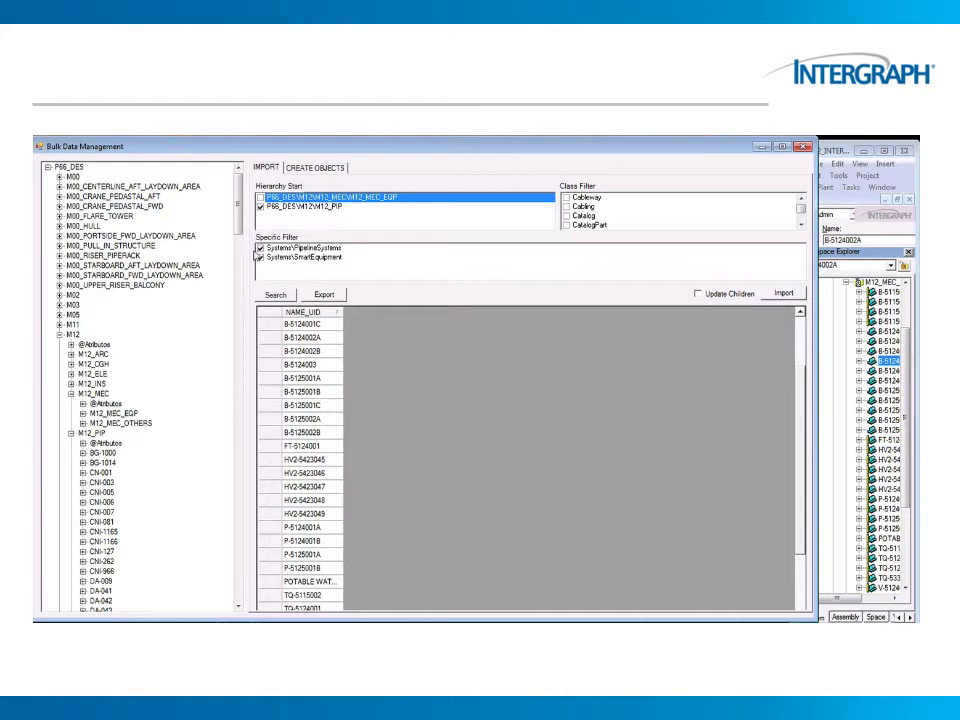
{"action": "left_click", "coordinate": [260, 257]}
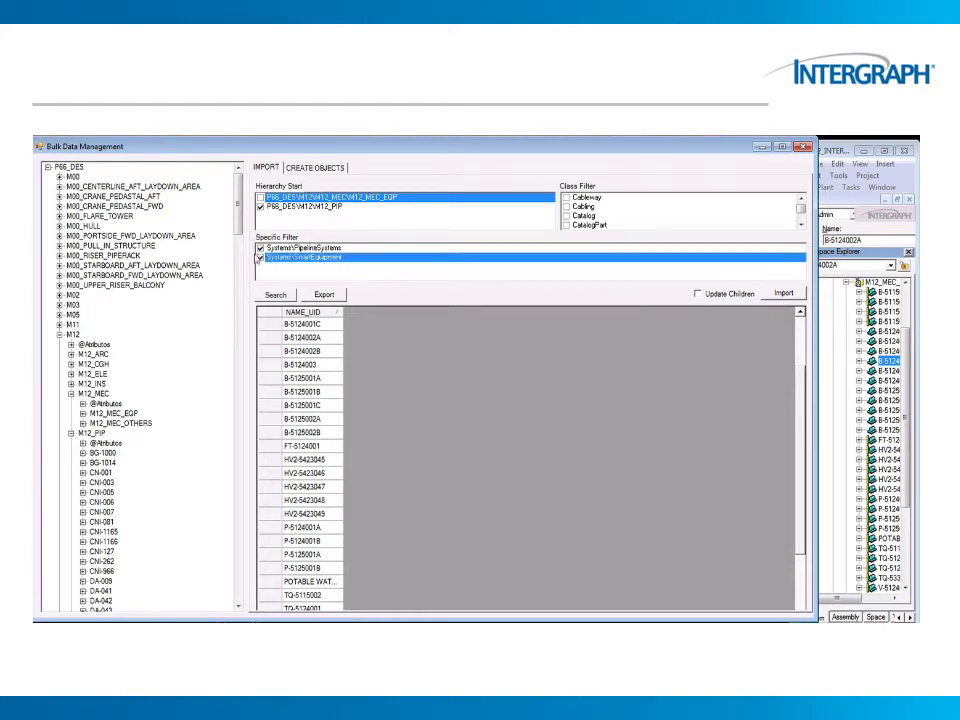
{"action": "left_click", "coordinate": [276, 295]}
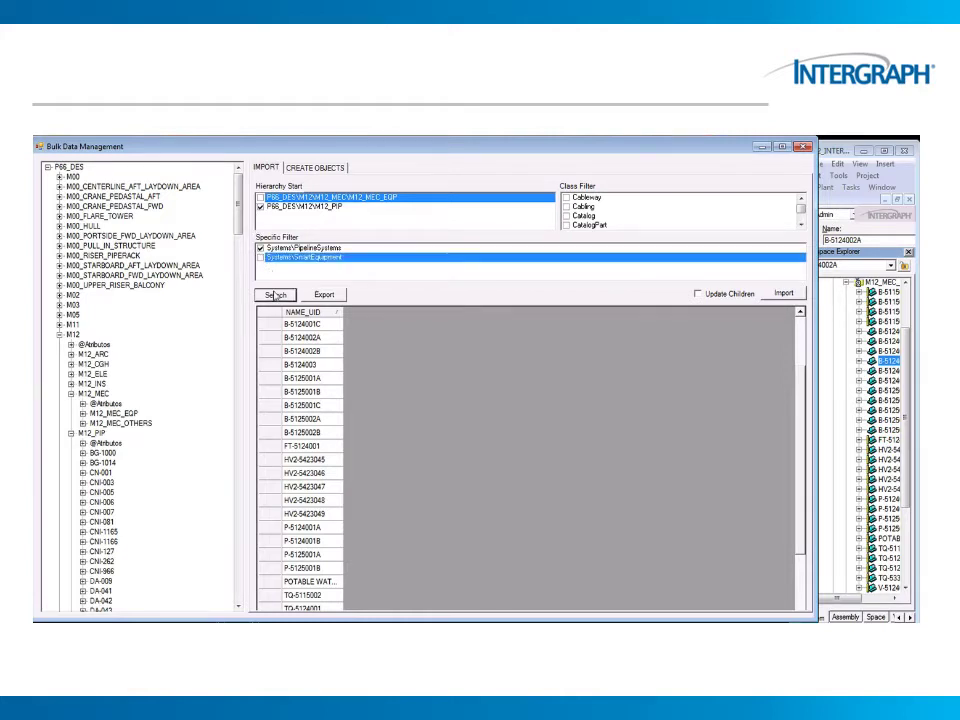
Step: Add the DesignMaxPressure and DesignMaxTemp attributes of M12_PIP as grid columns and rerun the search
{"action": "left_click", "coordinate": [83, 443]}
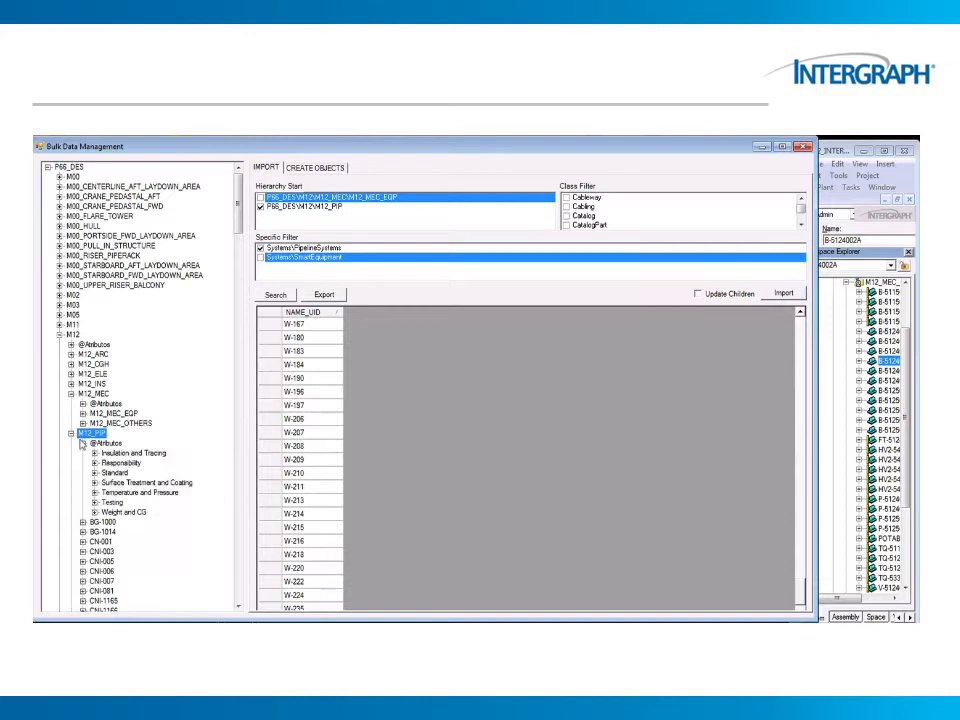
{"action": "left_click", "coordinate": [94, 492]}
{"action": "left_click_drag", "start_coordinate": [140, 492], "coordinate": [308, 460]}
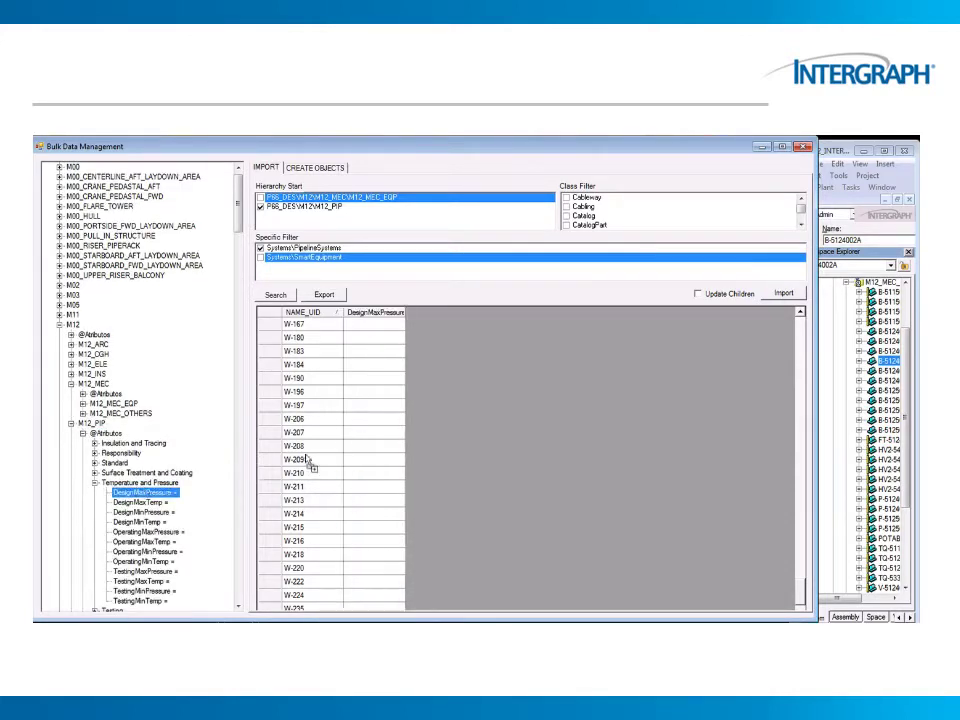
{"action": "left_click", "coordinate": [140, 502]}
{"action": "left_click_drag", "start_coordinate": [140, 502], "coordinate": [386, 474]}
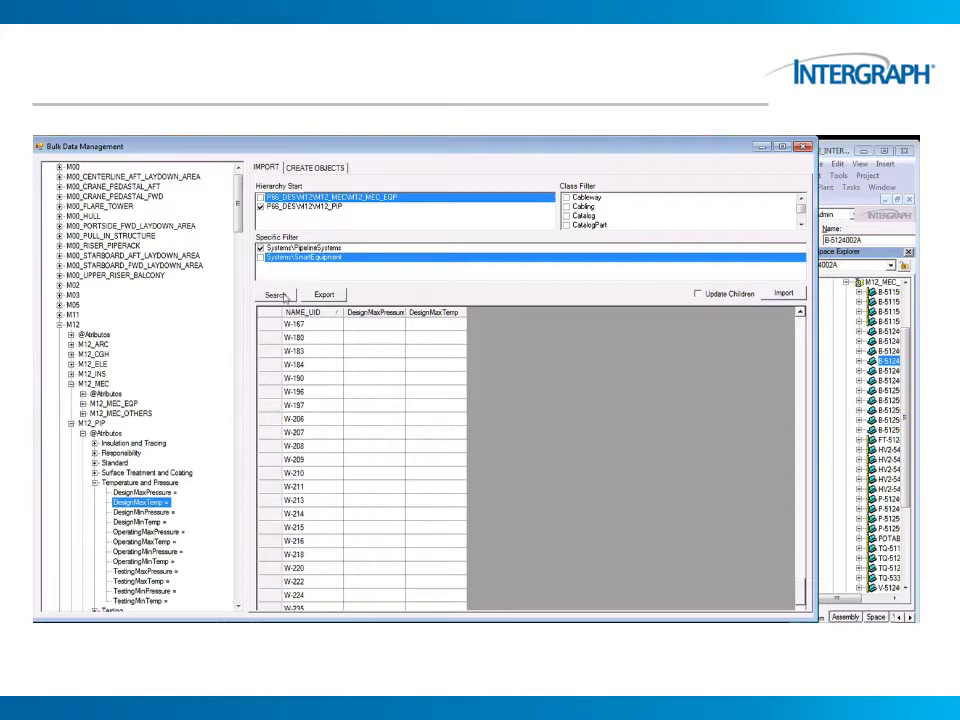
{"action": "left_click", "coordinate": [285, 297]}
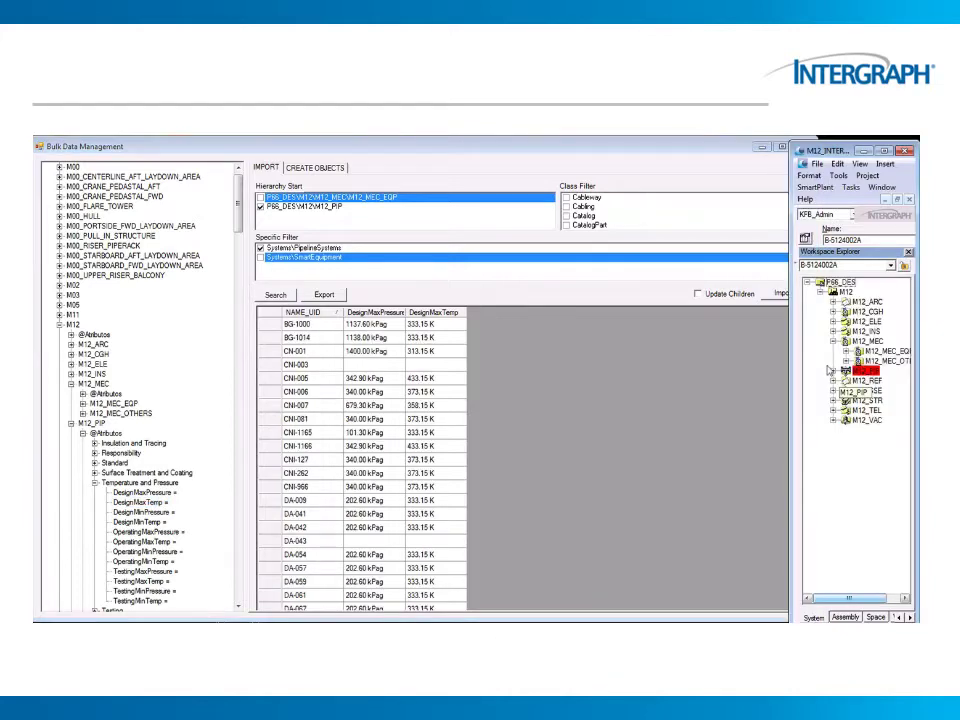
Step: Check the default Temperature and Pressure values in the pipeline system properties of BG-1000
{"action": "left_click", "coordinate": [835, 370]}
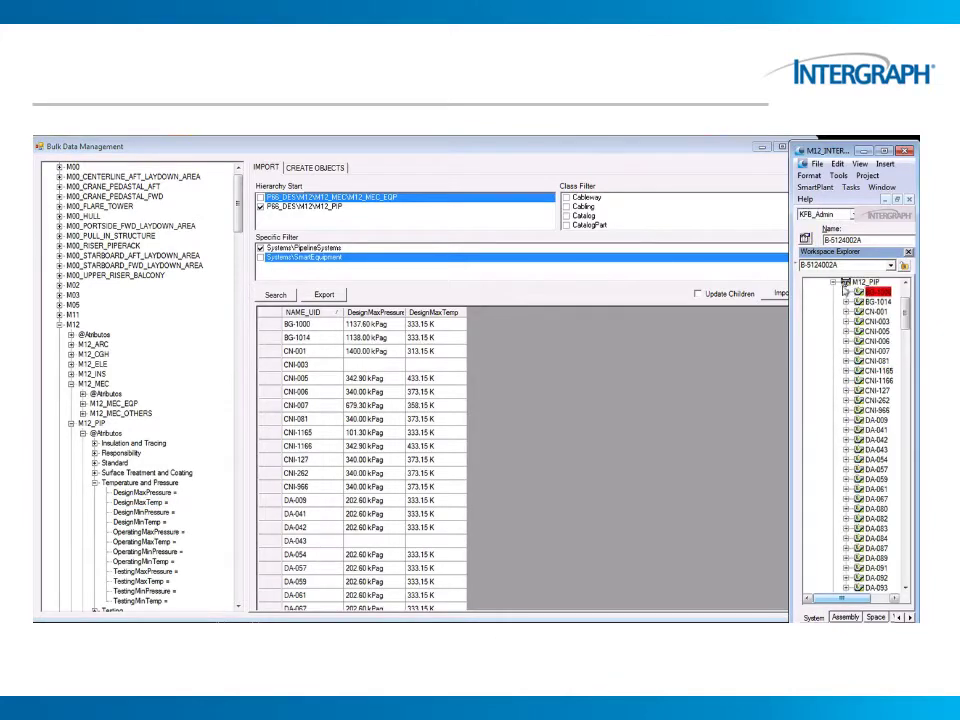
{"action": "right_click", "coordinate": [858, 291]}
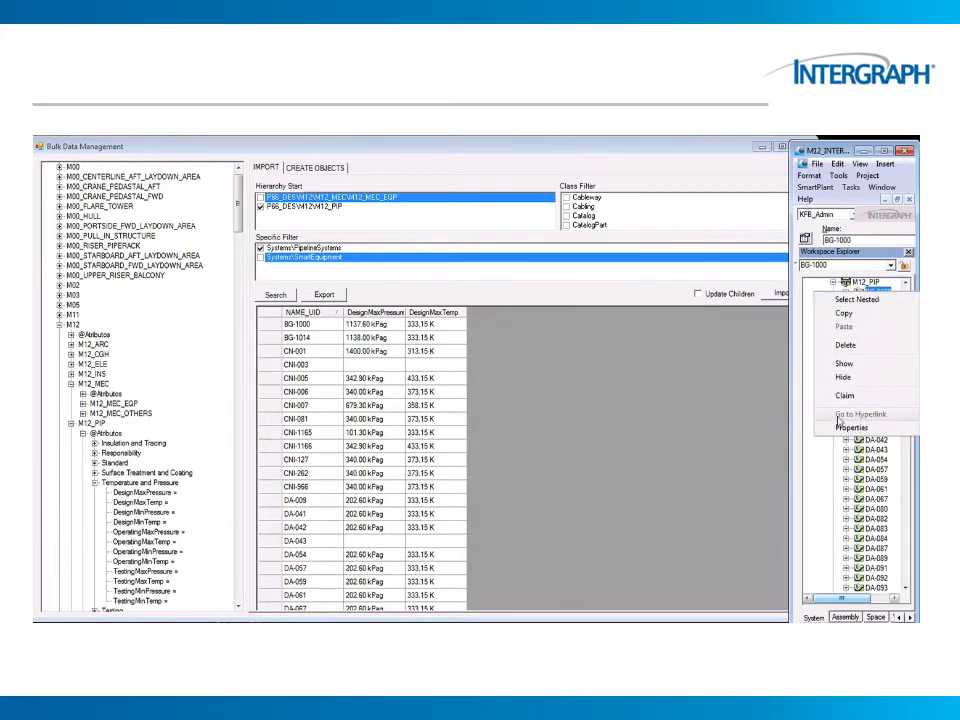
{"action": "left_click", "coordinate": [842, 426]}
{"action": "left_click", "coordinate": [407, 405]}
{"action": "left_click", "coordinate": [407, 385]}
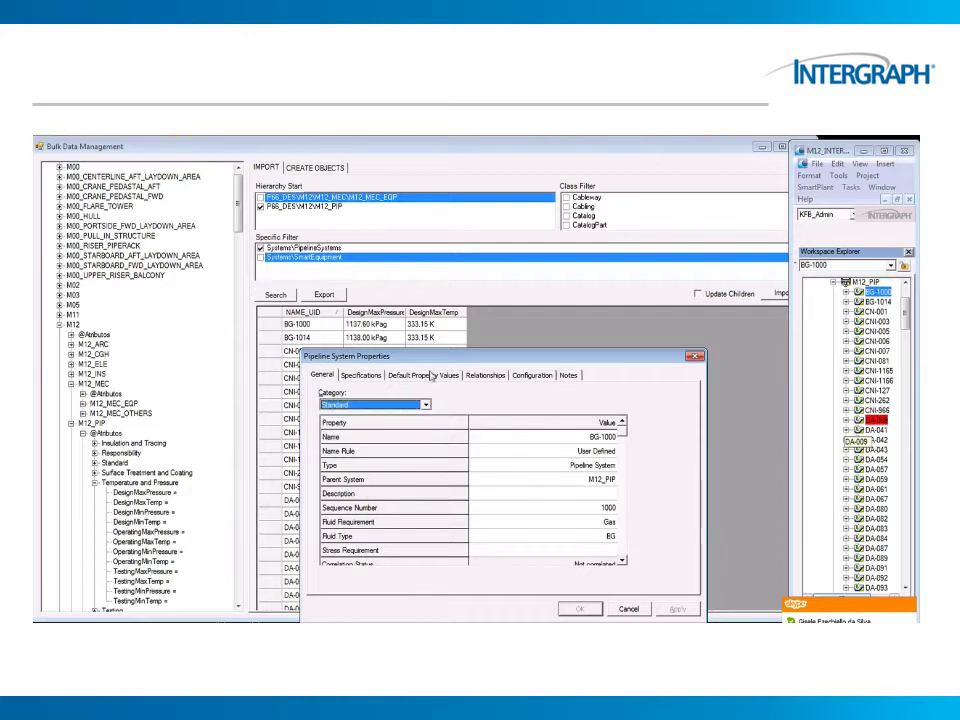
{"action": "left_click", "coordinate": [422, 375]}
{"action": "left_click", "coordinate": [380, 408]}
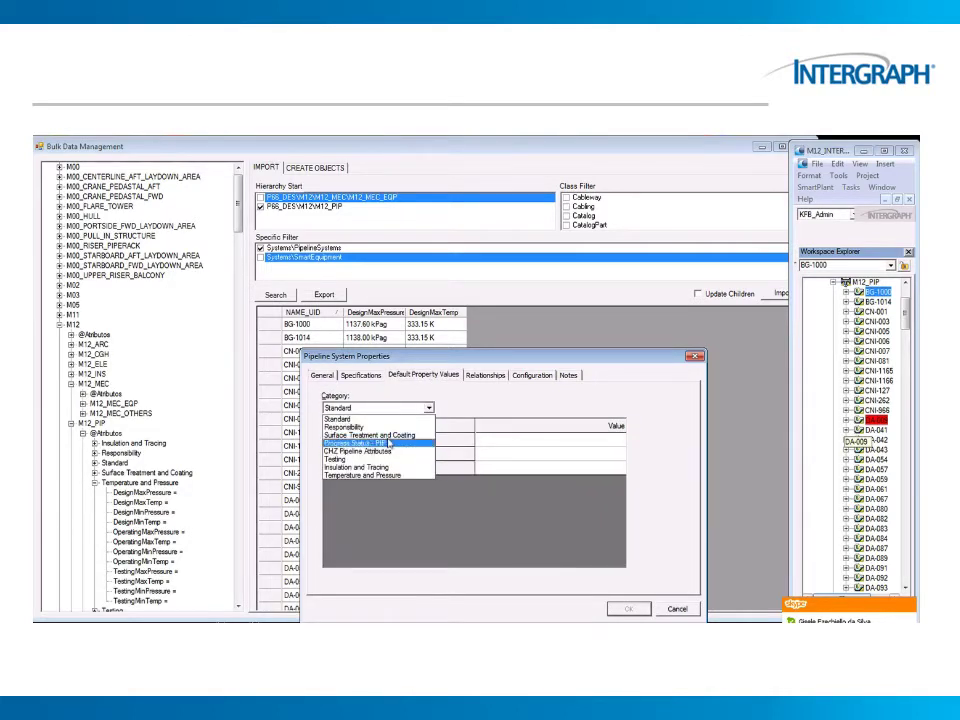
{"action": "left_click", "coordinate": [362, 475]}
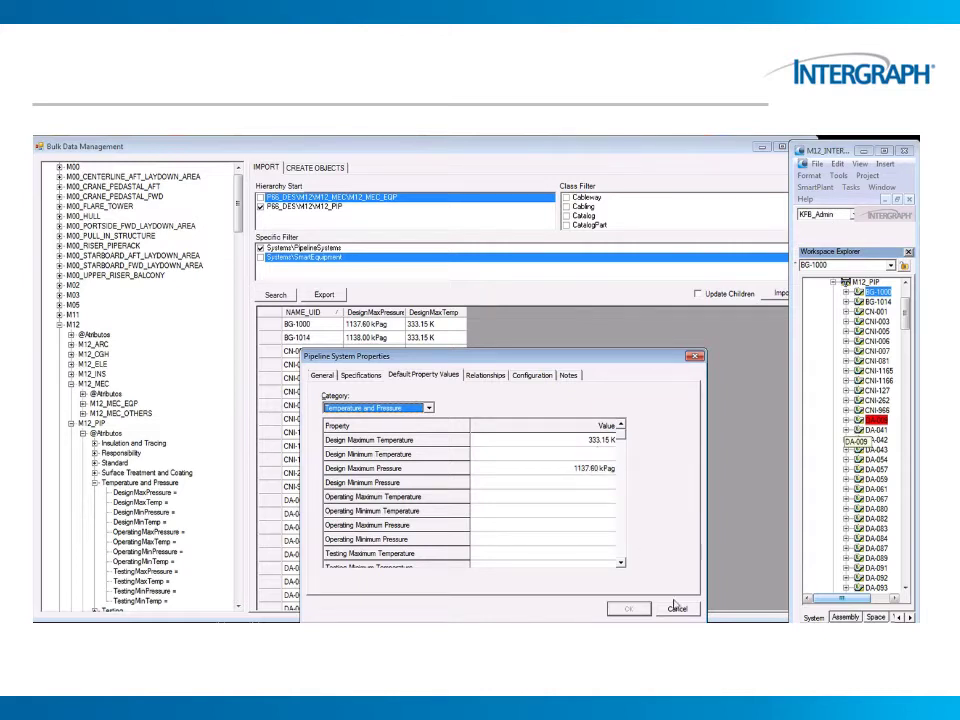
Step: Check the Temperature and Pressure values in the properties of the first 1 1/2" pipe run under BG-1000, and close them
{"action": "left_click", "coordinate": [846, 292]}
{"action": "left_click", "coordinate": [886, 301]}
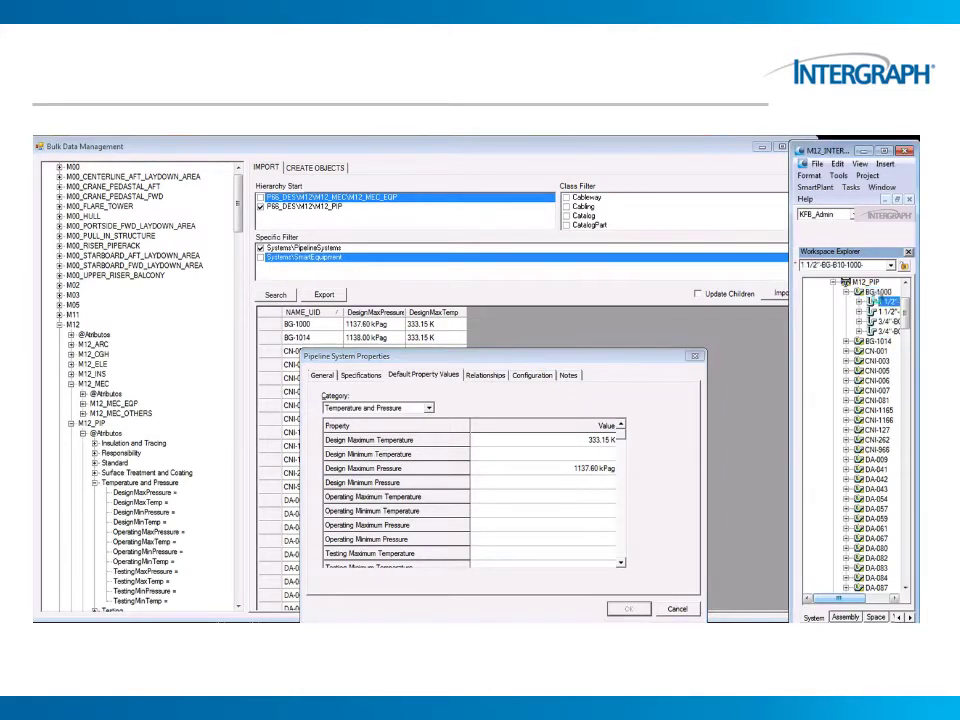
{"action": "left_click", "coordinate": [346, 401]}
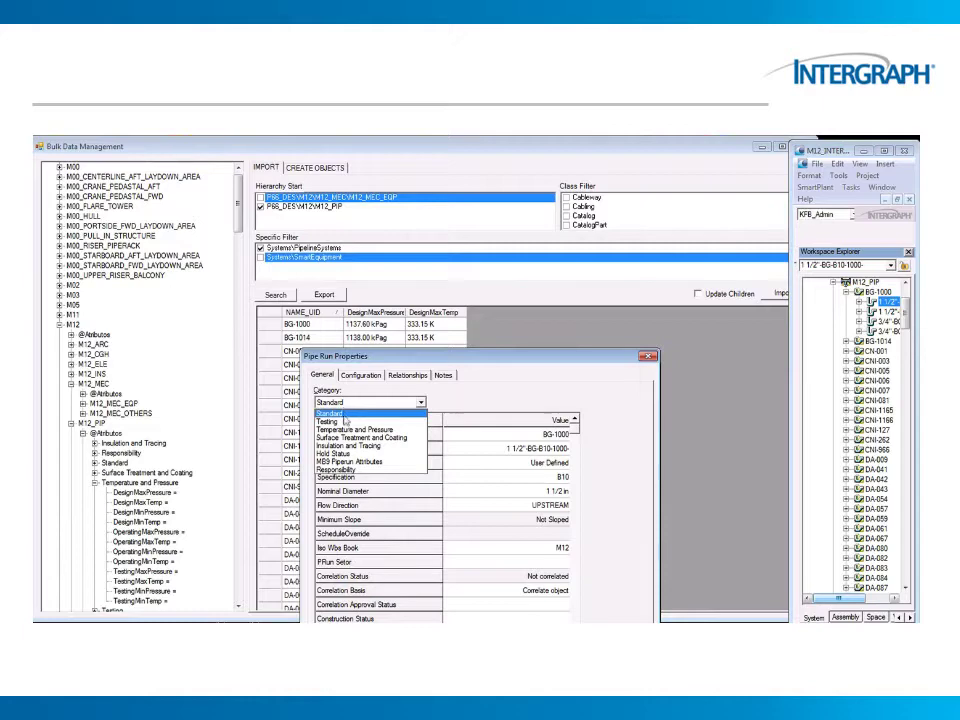
{"action": "left_click", "coordinate": [380, 421]}
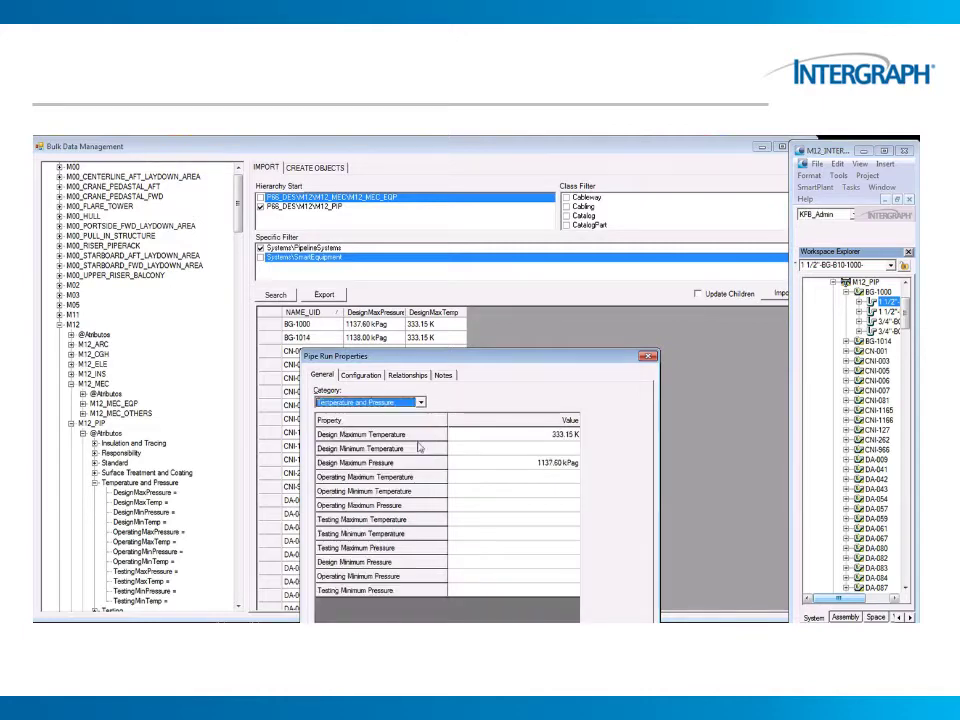
{"action": "left_click", "coordinate": [648, 356]}
{"action": "left_click", "coordinate": [586, 294]}
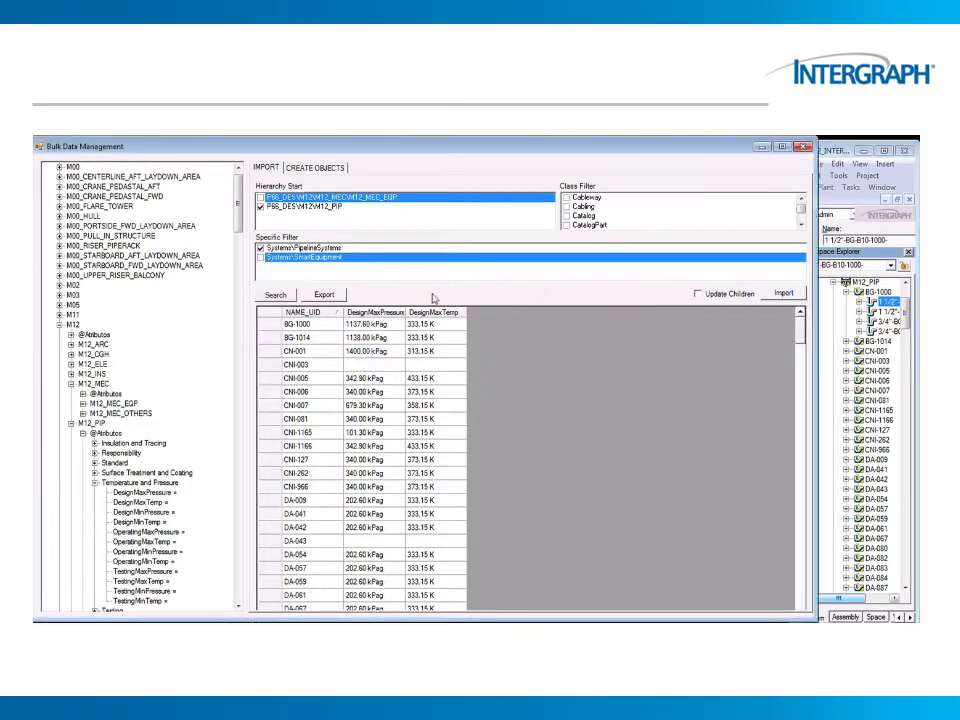
Step: Export the pipeline grid to an Excel file named Pipeline in the SM3D_005 folder
{"action": "left_click", "coordinate": [323, 294]}
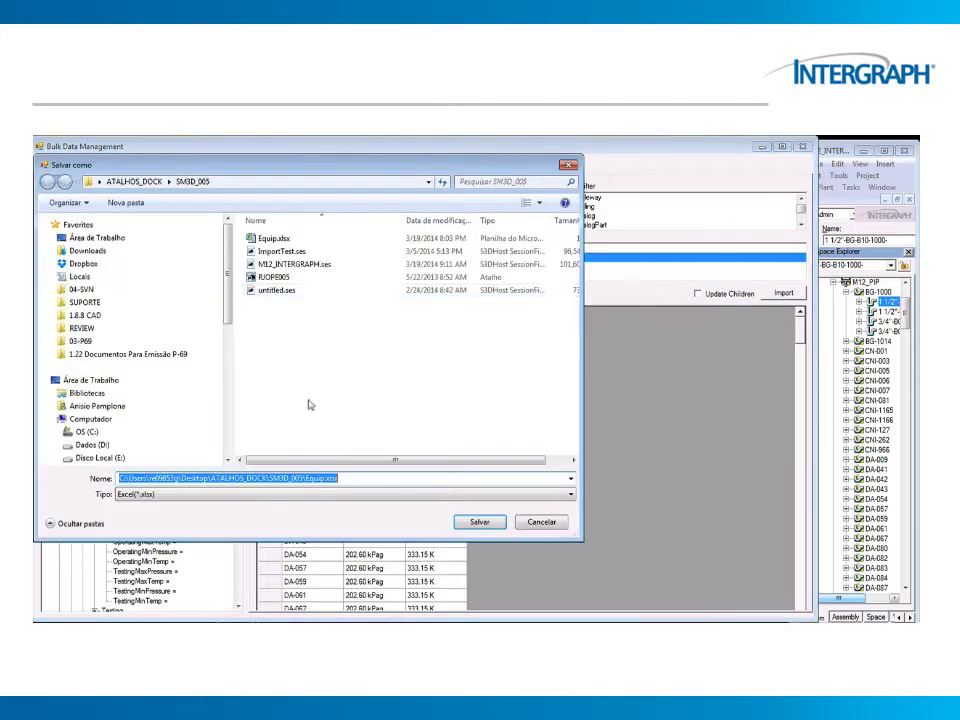
{"action": "type", "text": "Pipe"}
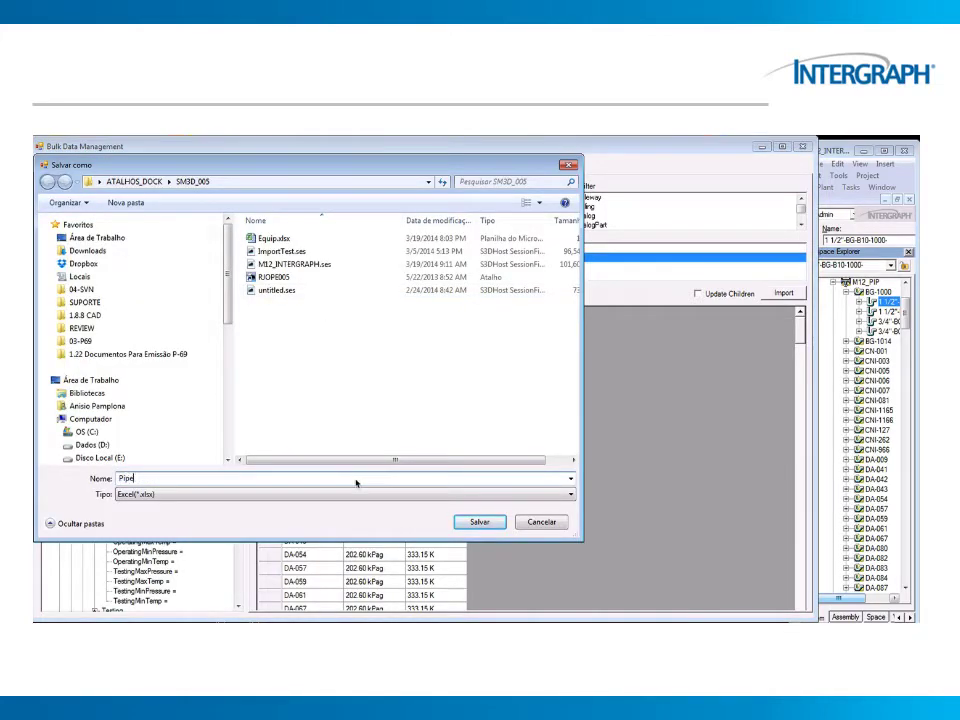
{"action": "type", "text": "lines"}
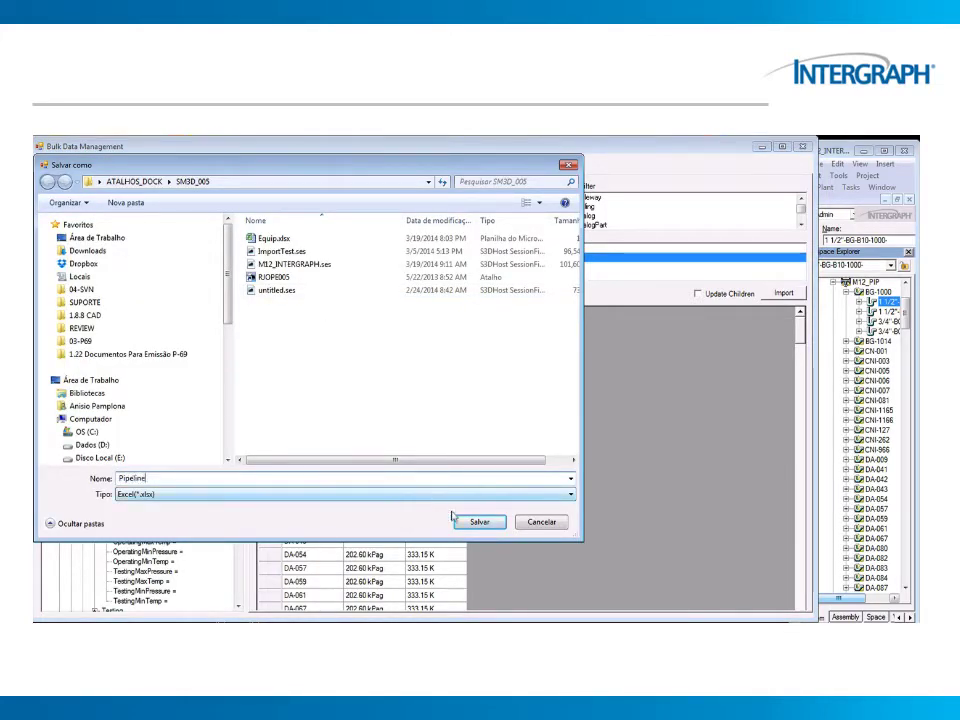
{"action": "left_click", "coordinate": [478, 521]}
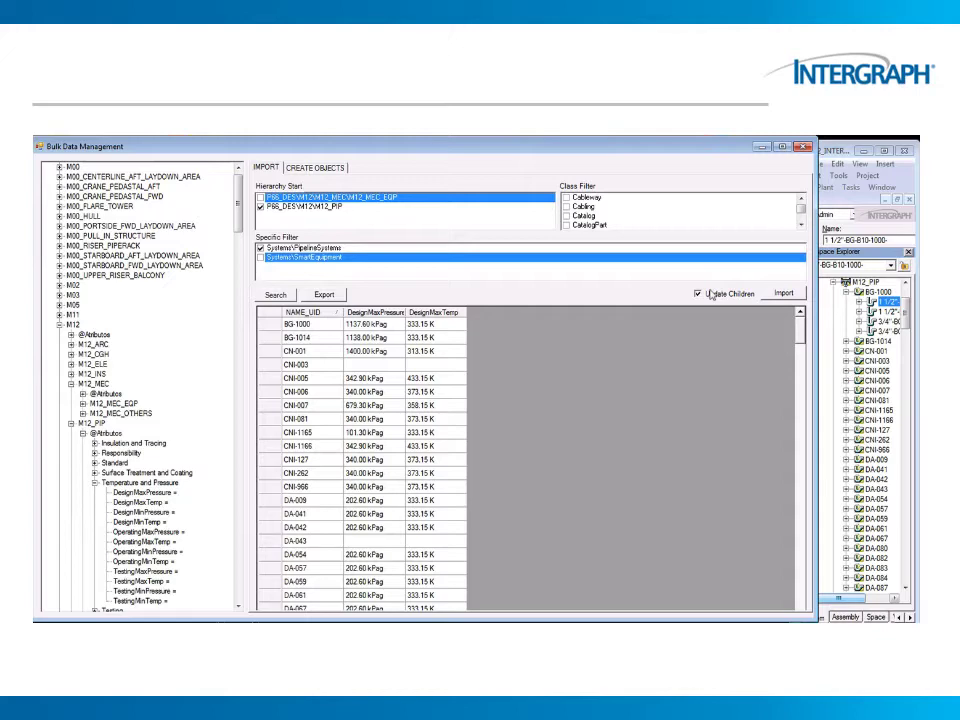
Step: Import Pipeline.xlsx into the model with Update Children enabled
{"action": "left_click", "coordinate": [774, 294]}
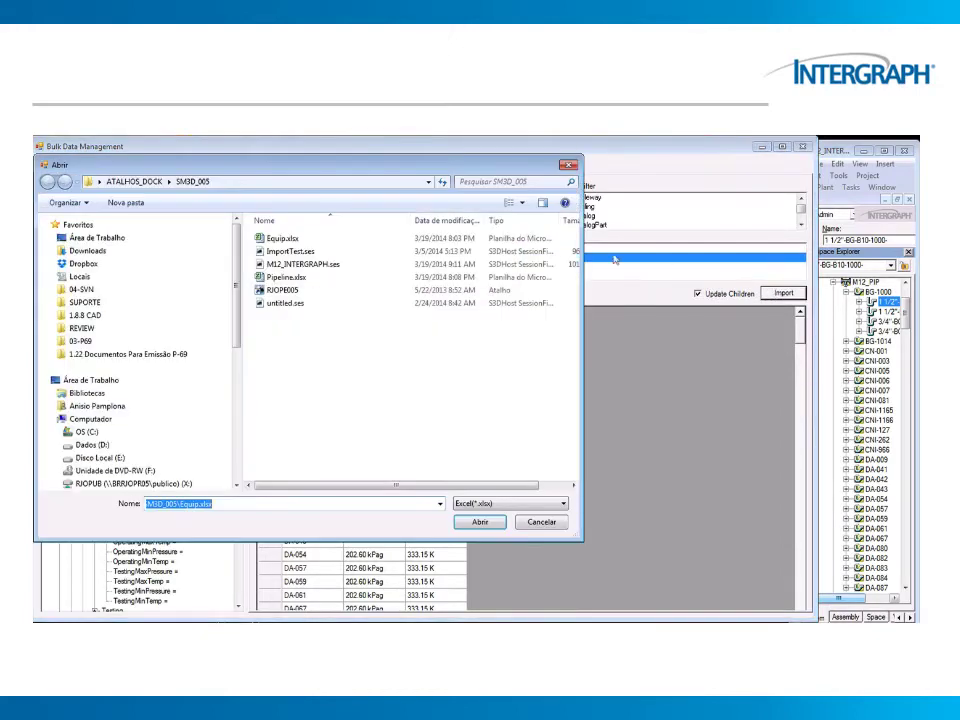
{"action": "left_click", "coordinate": [300, 277]}
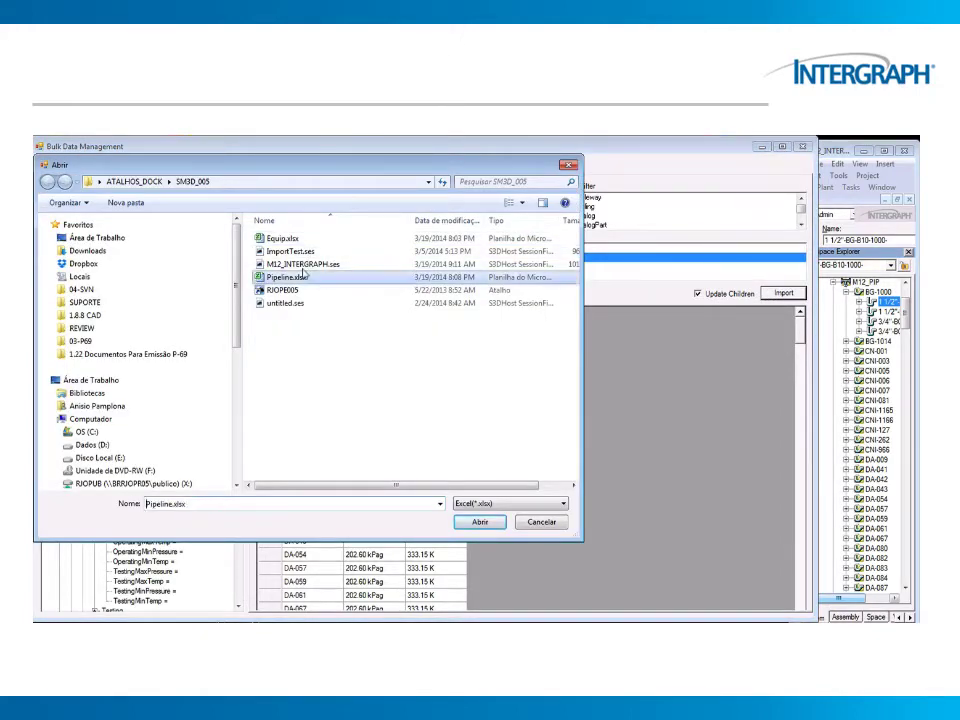
{"action": "left_click", "coordinate": [482, 521]}
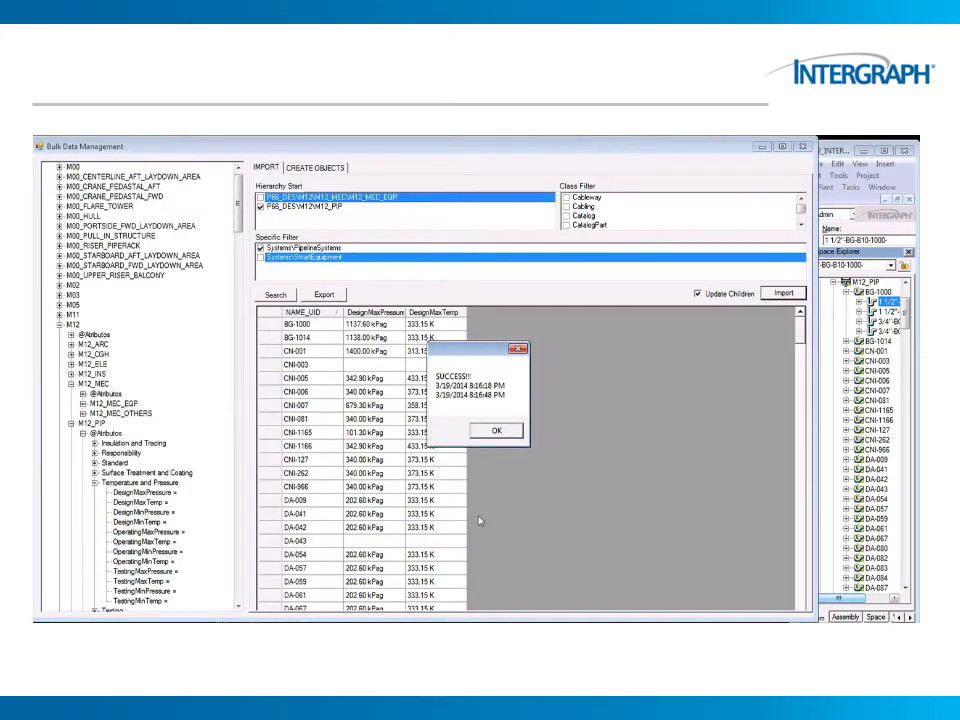
{"action": "left_click", "coordinate": [494, 430]}
Step: Open the properties of the first 1 1/2" pipe run under BG-1000 after the import
{"action": "right_click", "coordinate": [885, 301]}
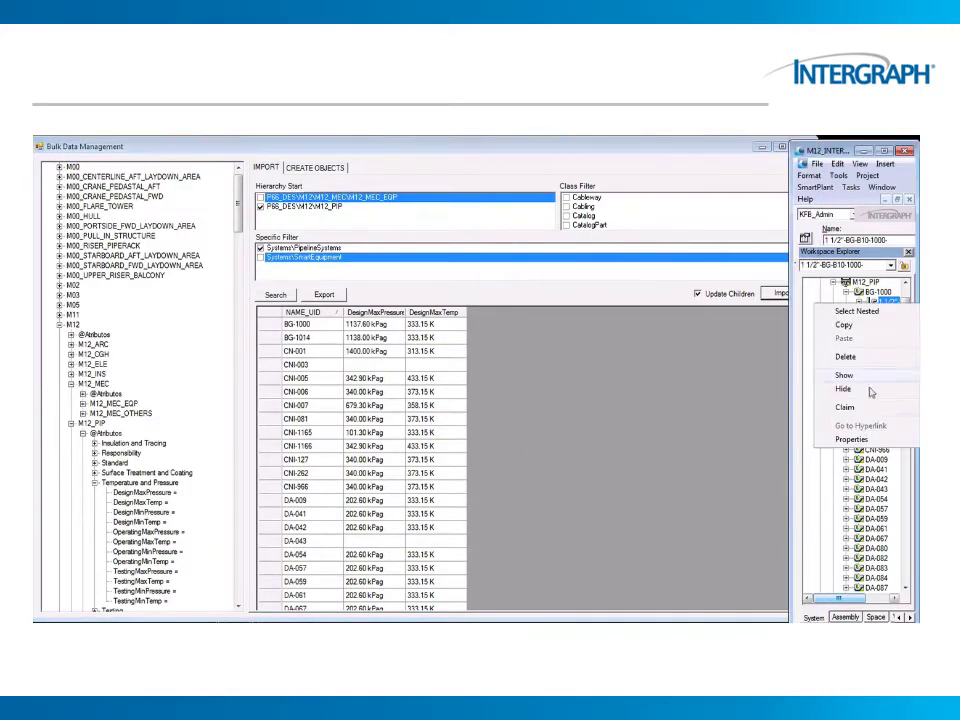